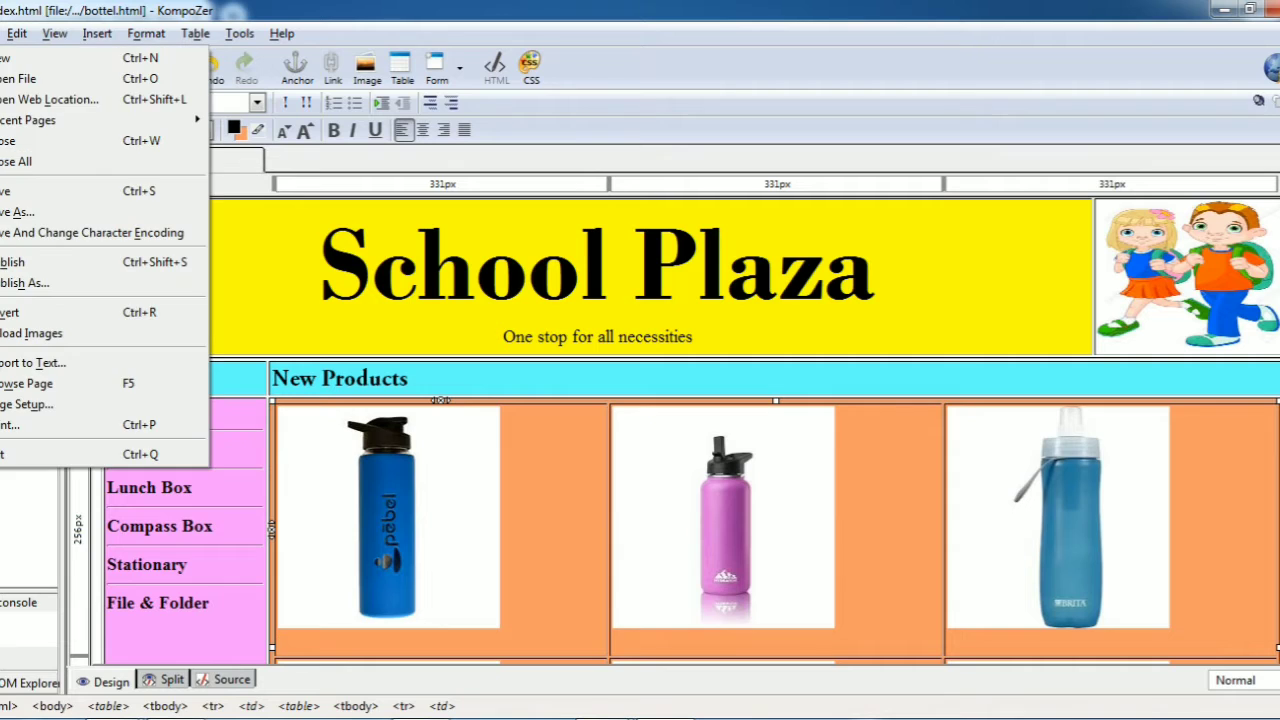
- Save the water bottle page and open bag.html from the school plaza folder
click(8, 192)
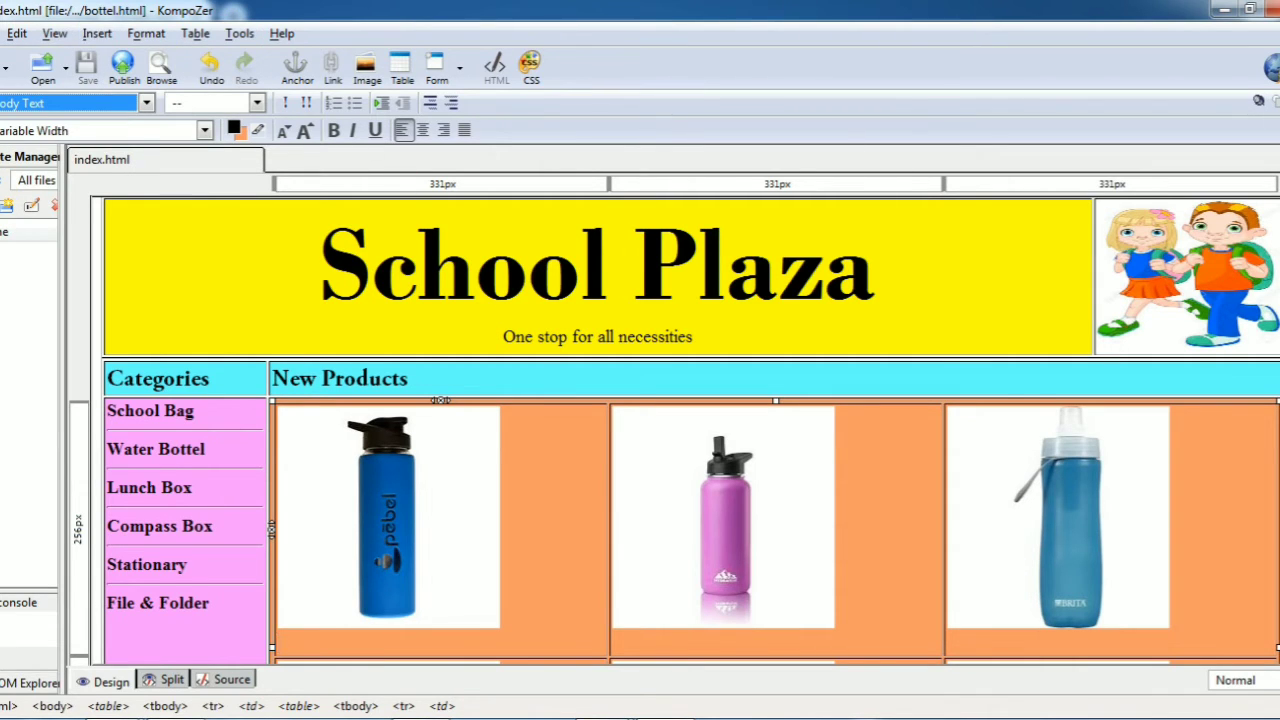
click(3, 33)
click(5, 80)
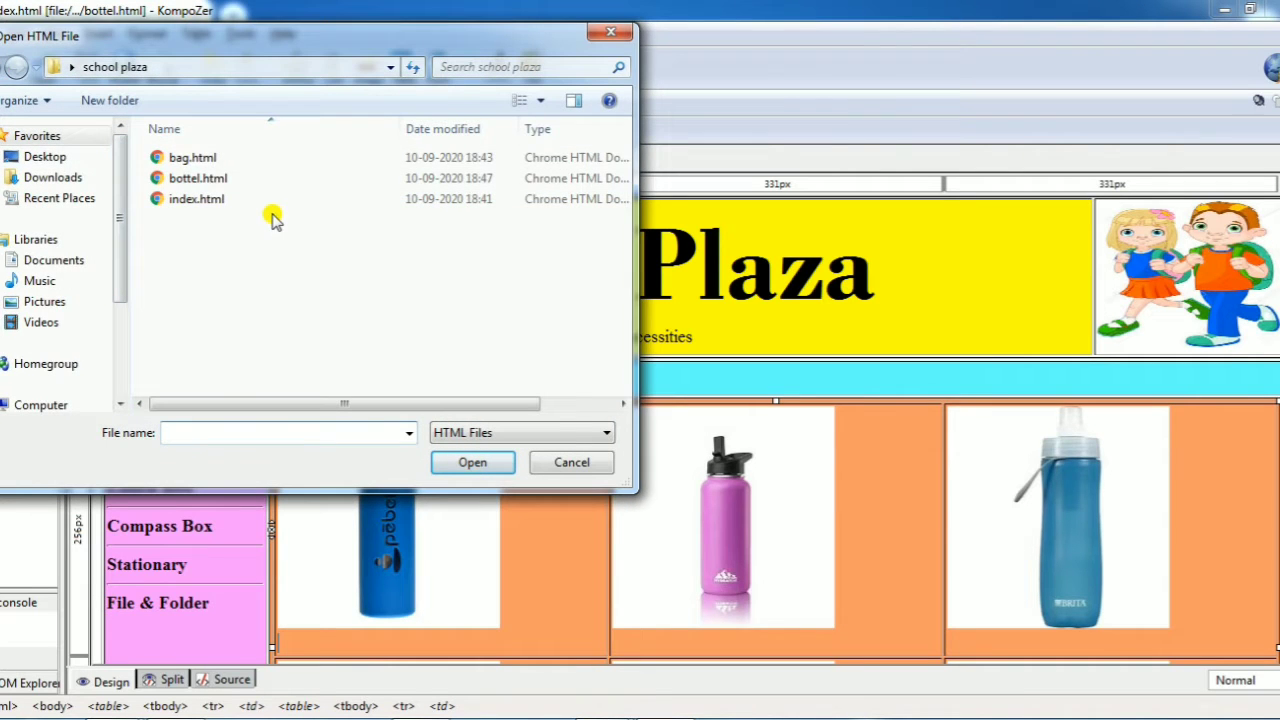
click(234, 160)
click(468, 466)
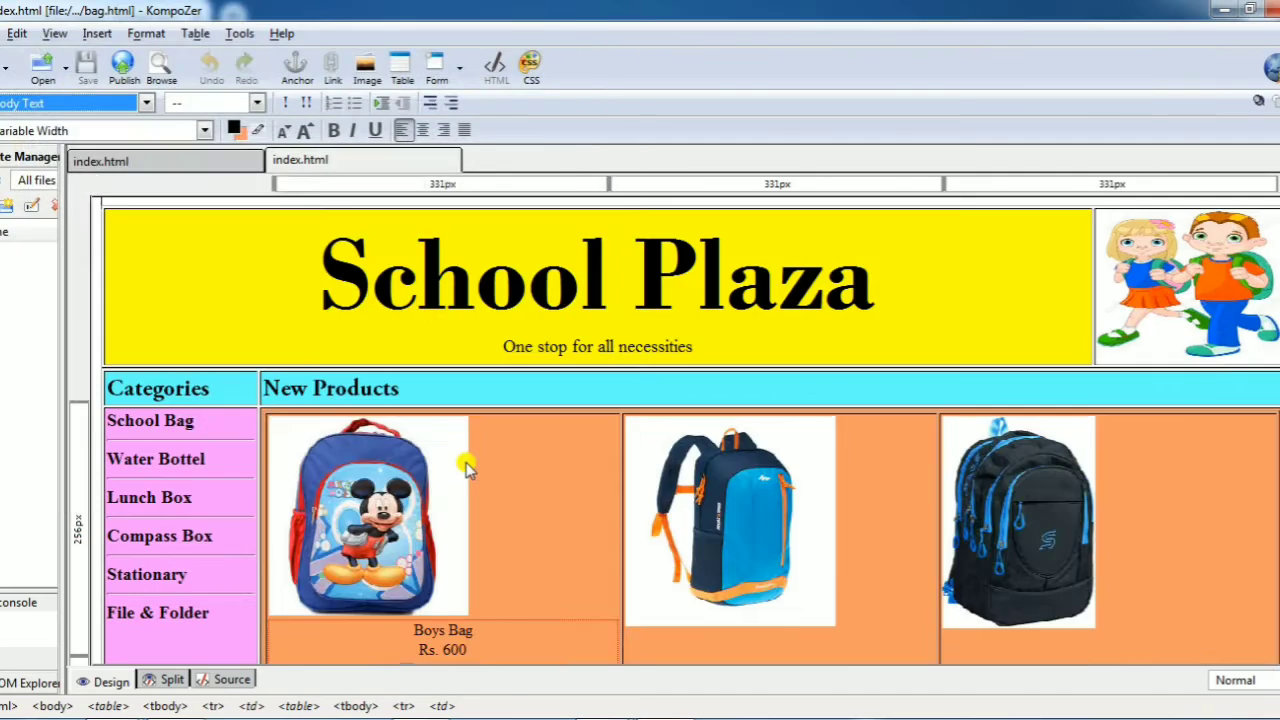
- Delete the row of water bottle images from the products table
scroll(466, 458, down, 6)
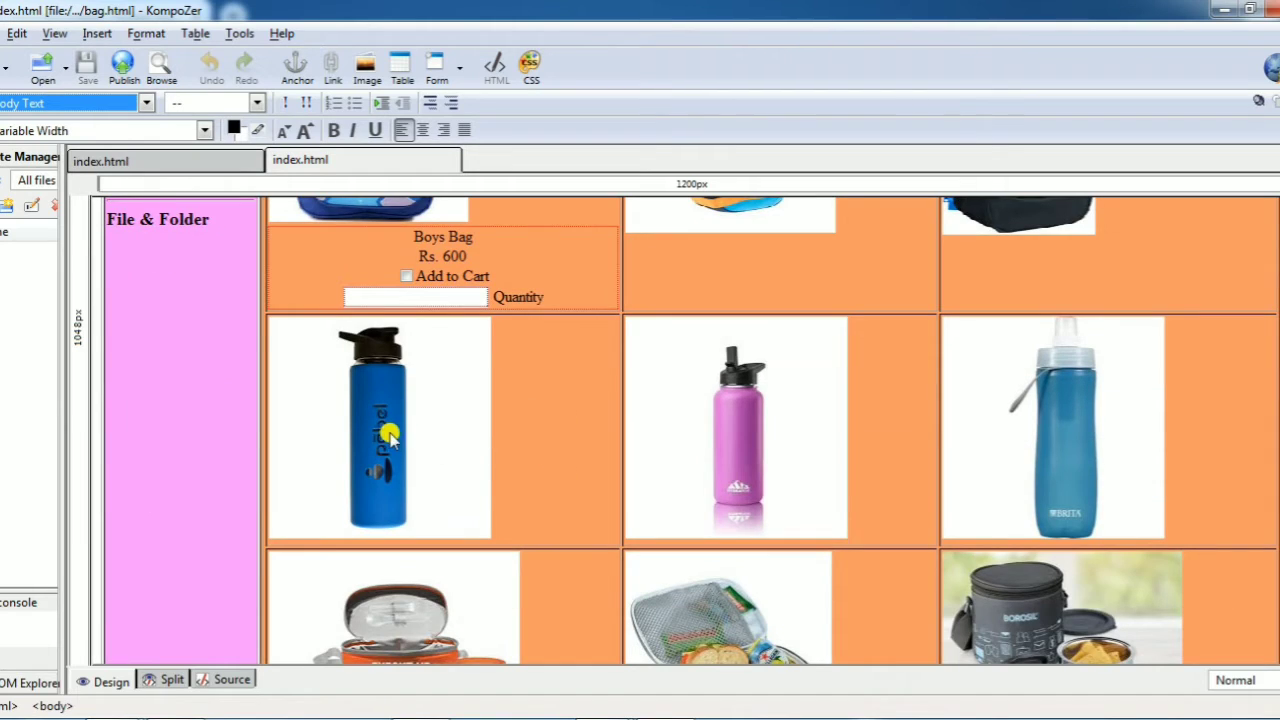
right_click(561, 445)
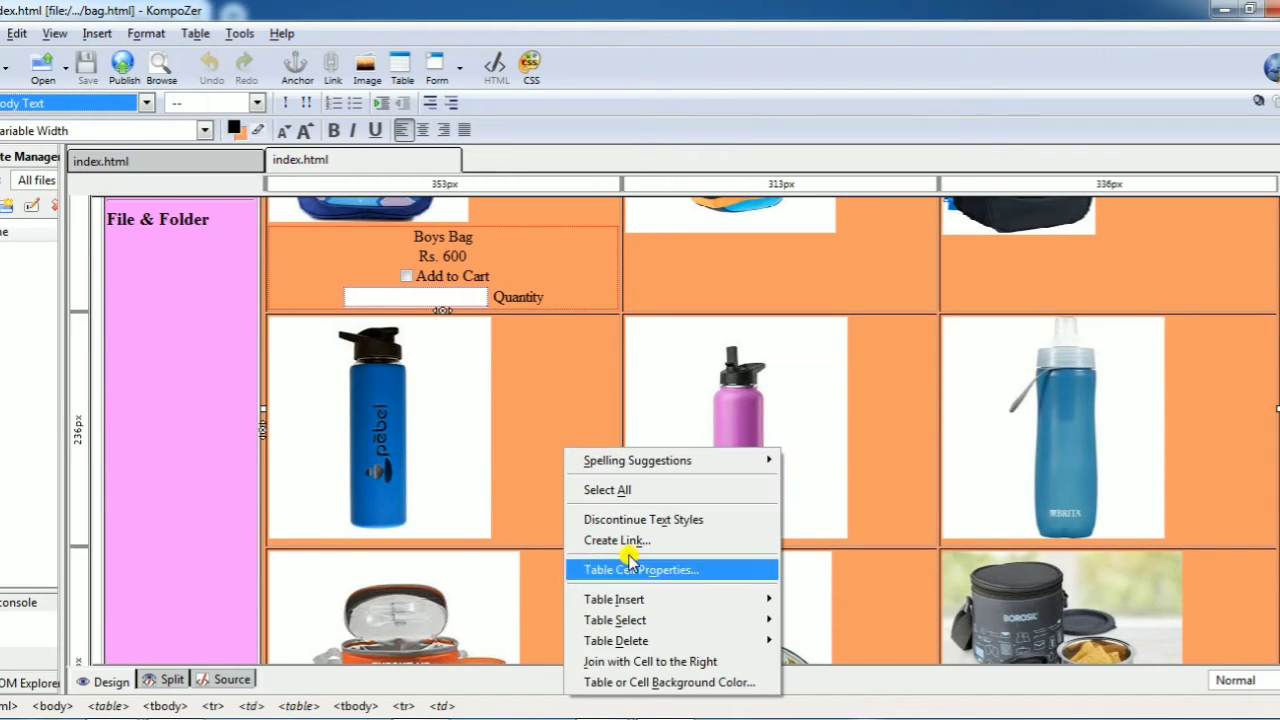
mouse_move(747, 648)
click(884, 660)
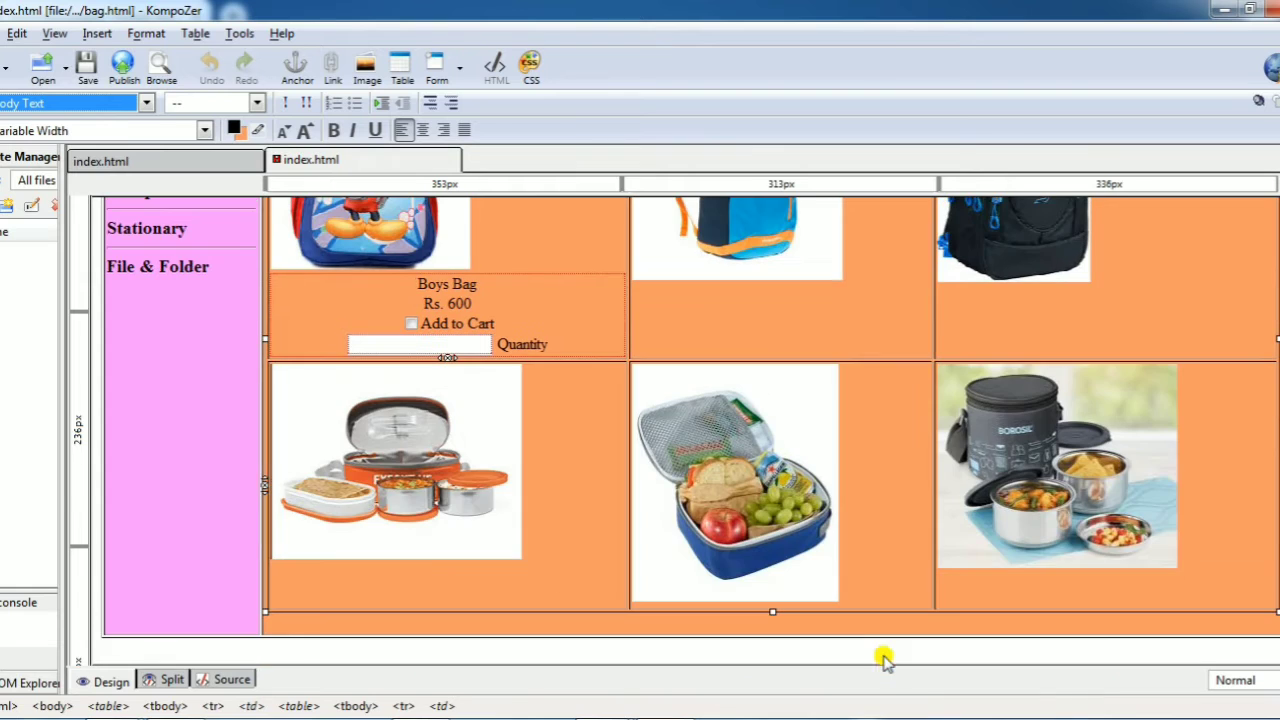
- Delete the three lunch box images from the last row of the products table, leaving its cells in place
click(455, 475)
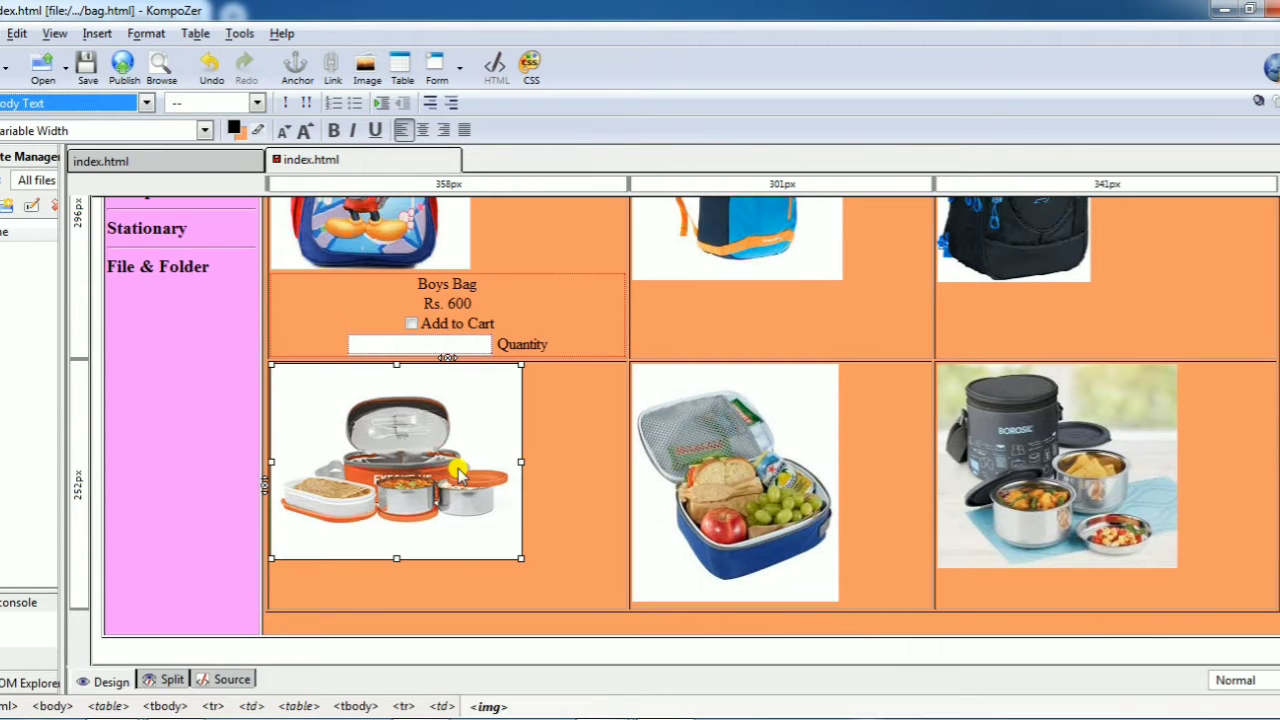
key(Delete)
click(670, 484)
key(Delete)
click(1122, 505)
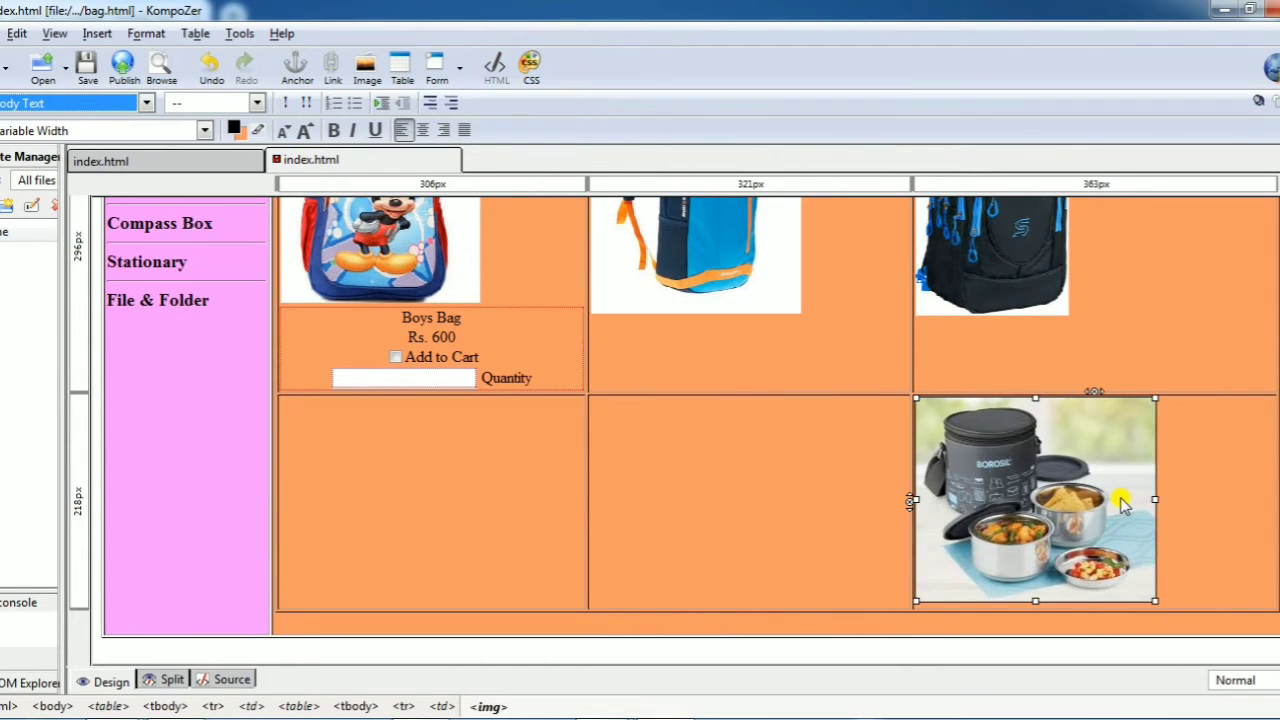
key(Delete)
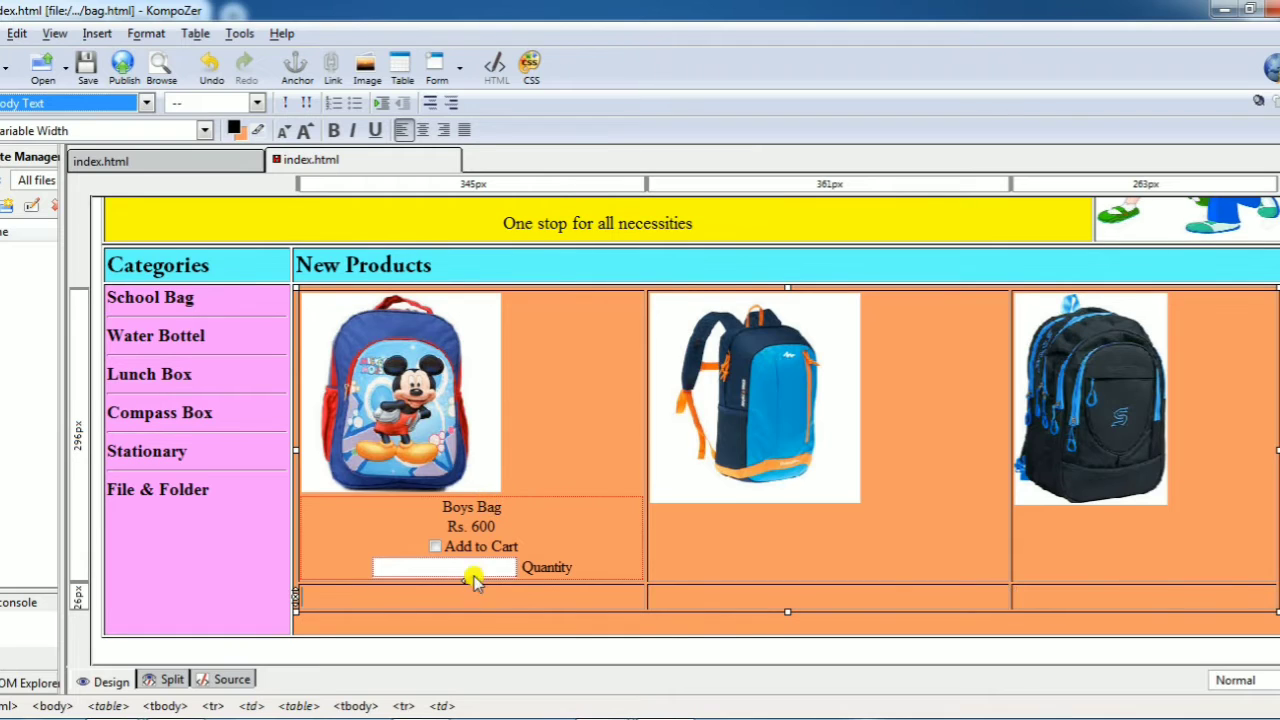
- Insert the image download (2).jpg without alternate text into the first cell of the empty product row
click(366, 70)
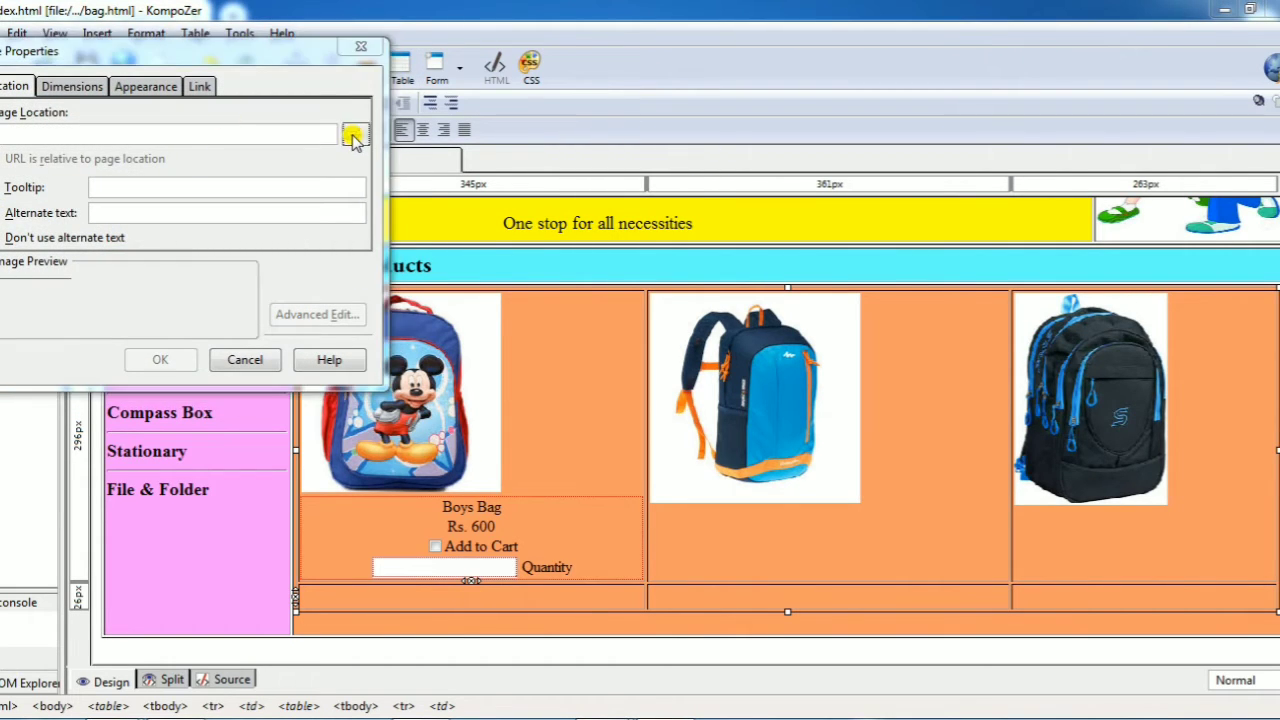
click(352, 134)
click(317, 210)
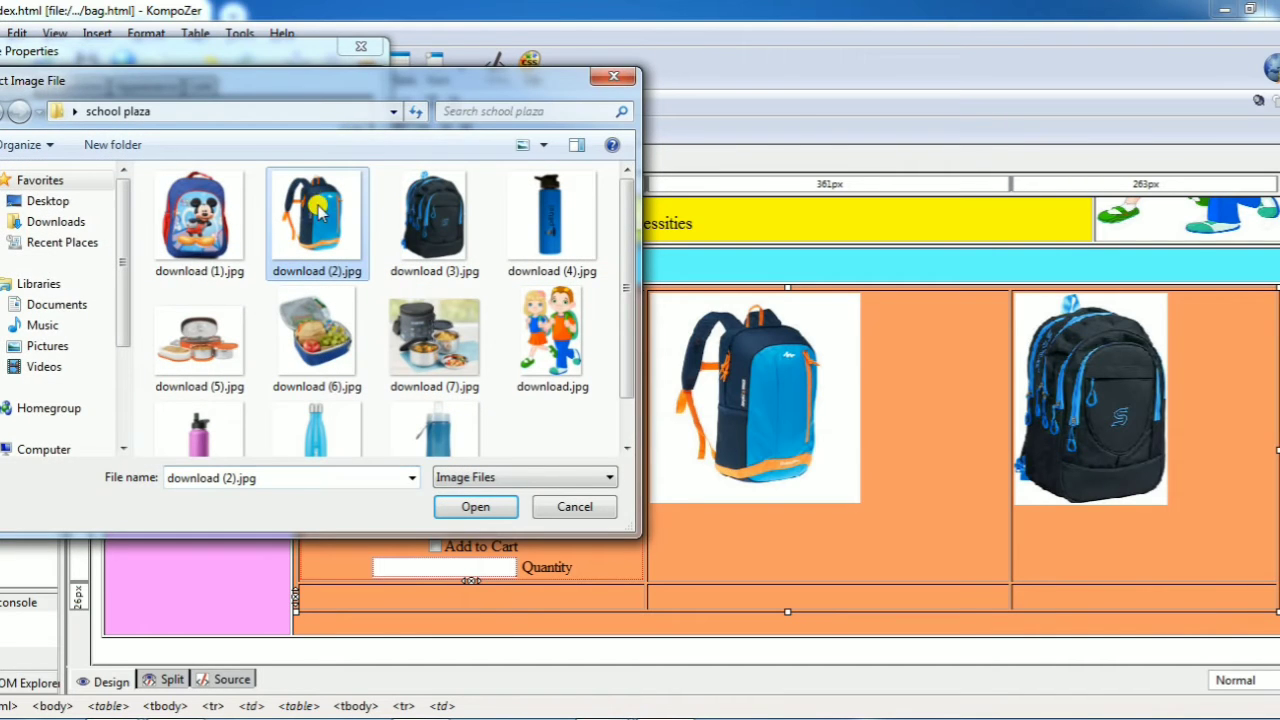
click(478, 507)
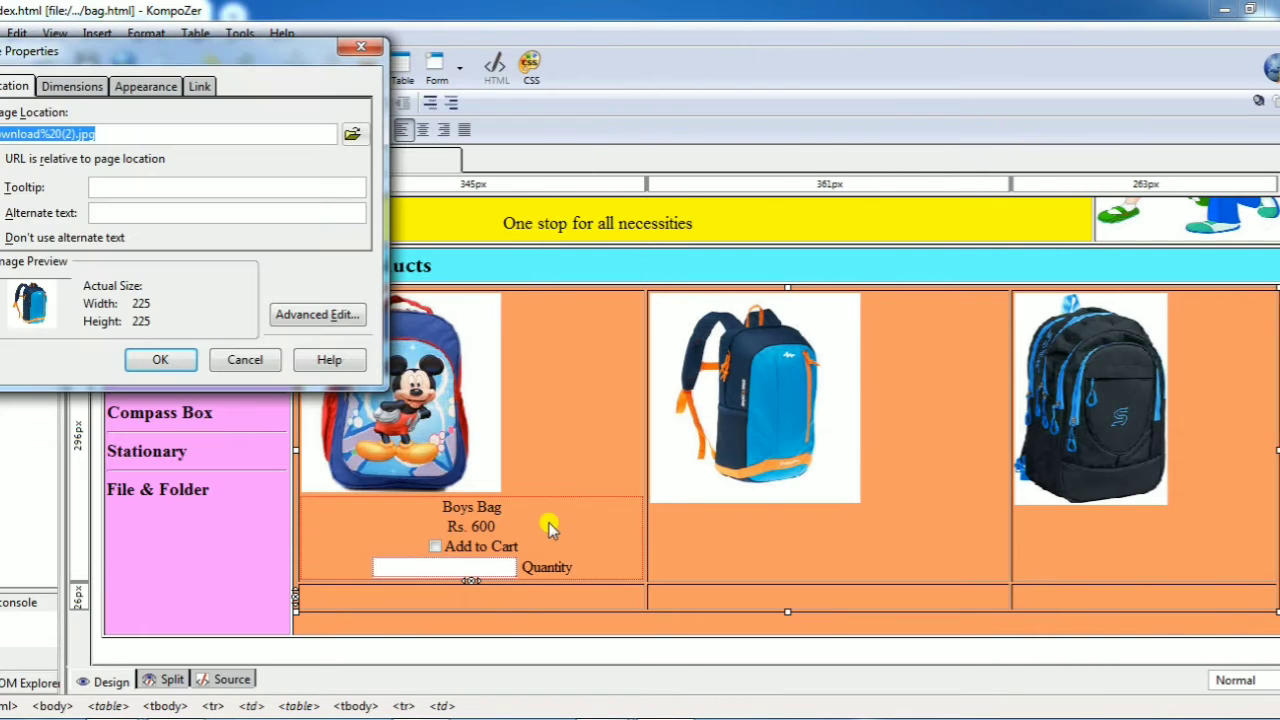
click(77, 242)
click(160, 359)
- Insert the image download (1).jpg without alternate text into the middle cell of the second product row
scroll(763, 583, down, 3)
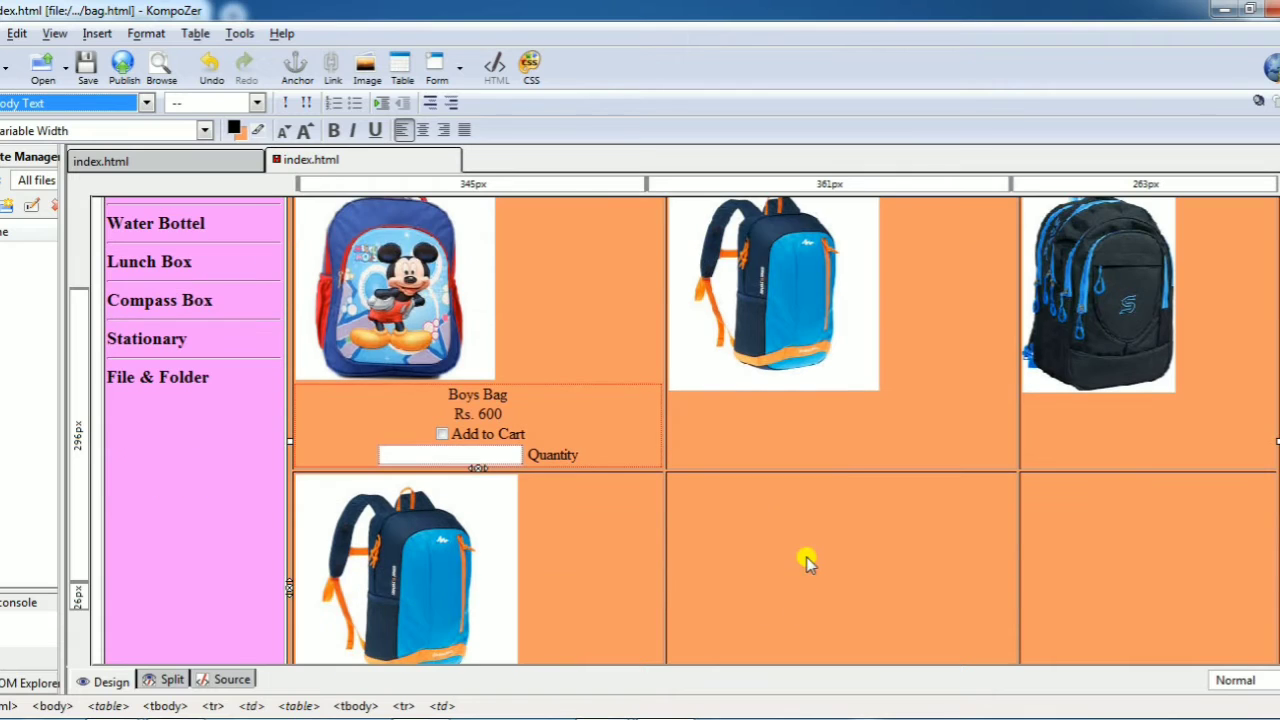
click(367, 72)
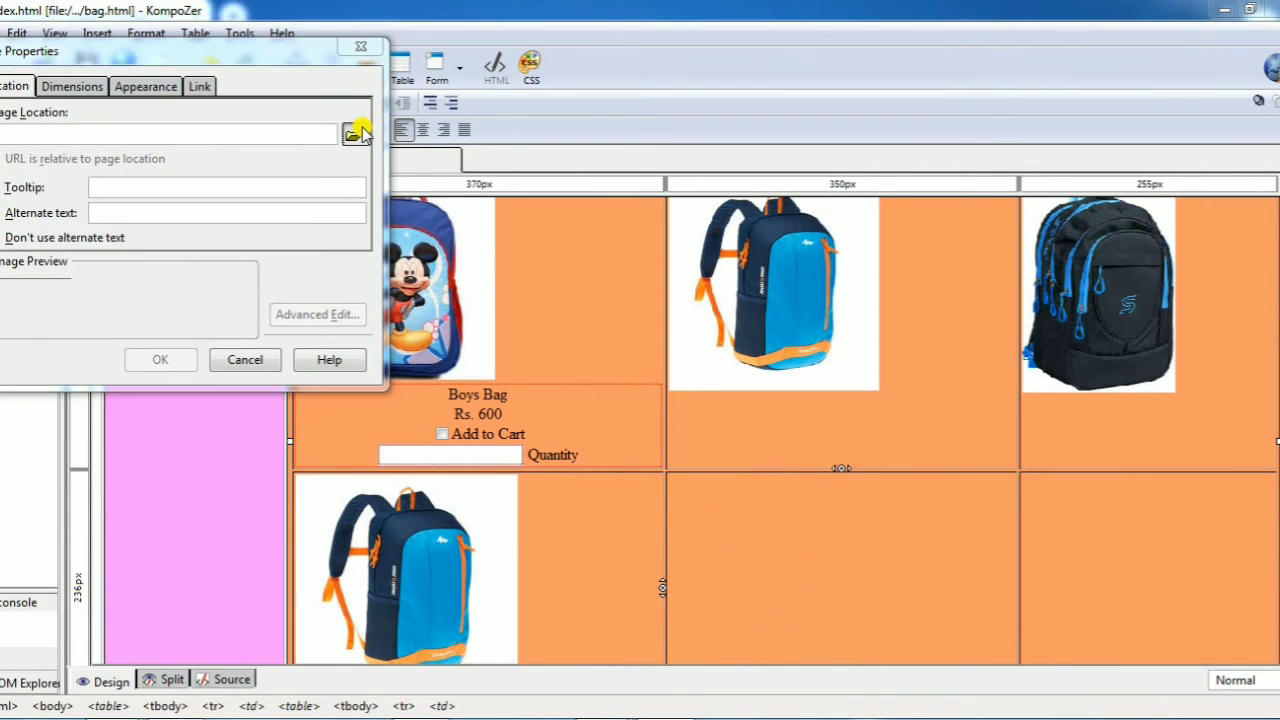
click(360, 132)
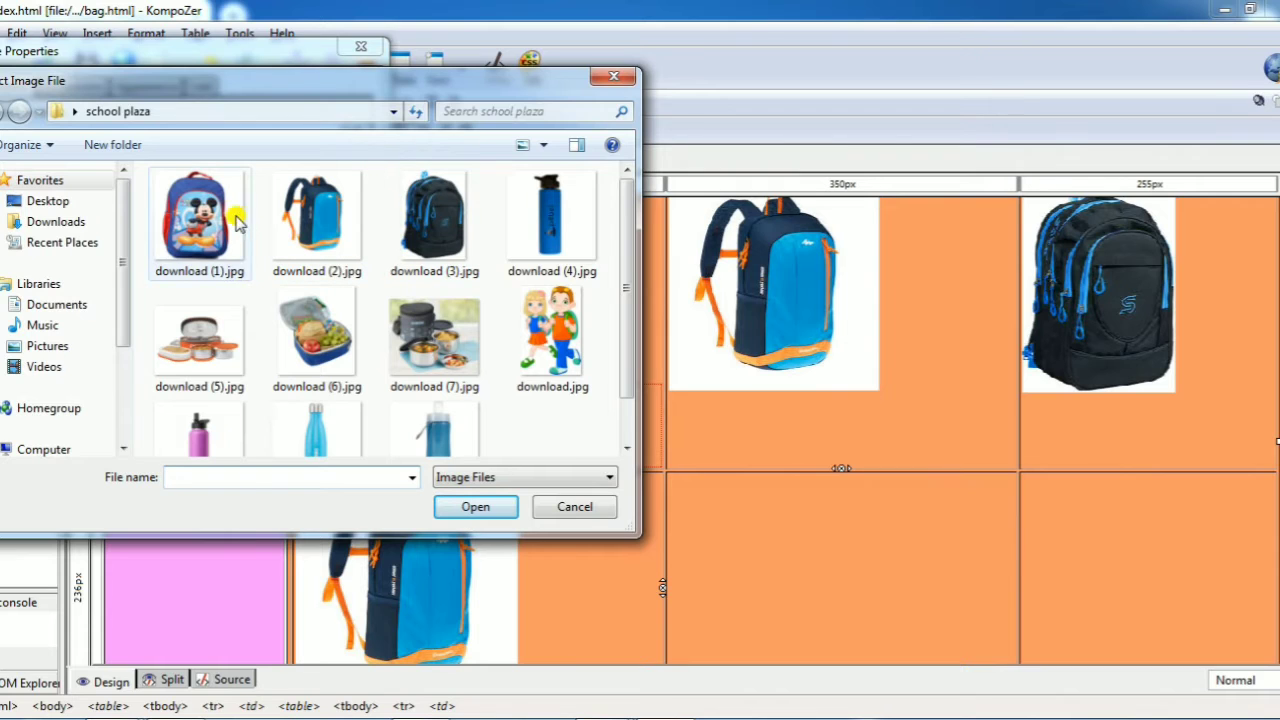
click(228, 215)
click(486, 509)
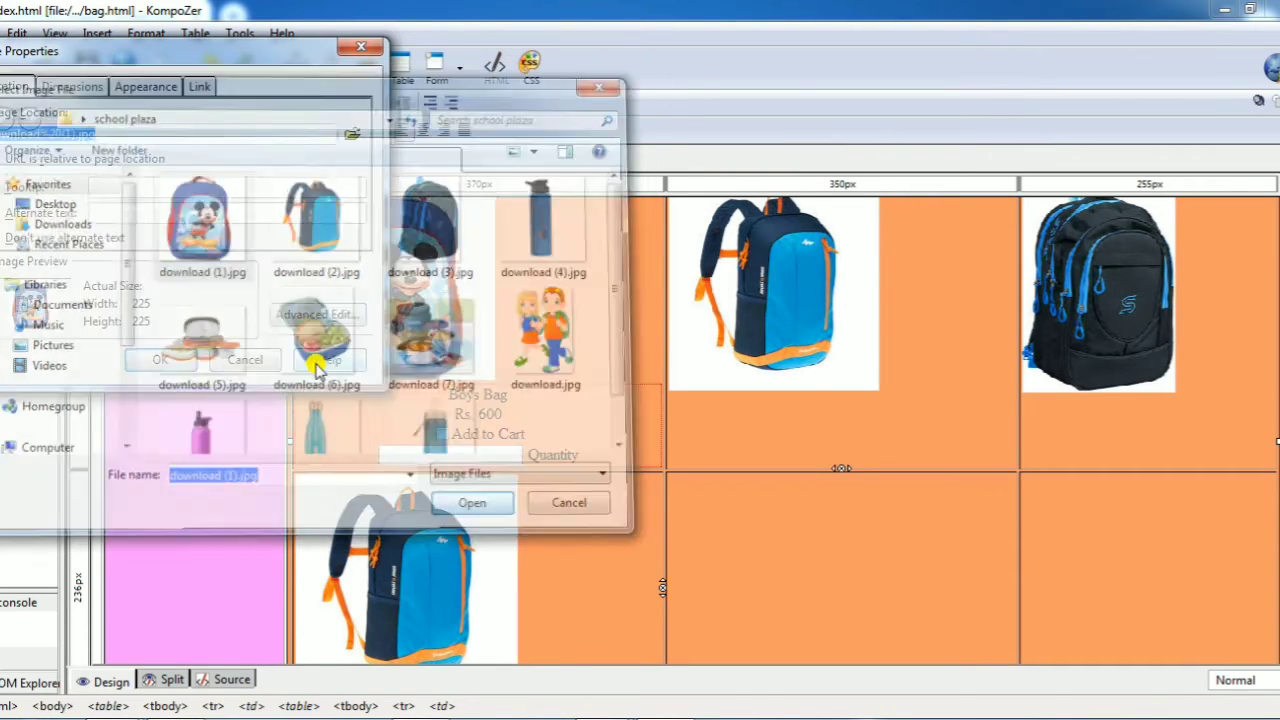
click(105, 242)
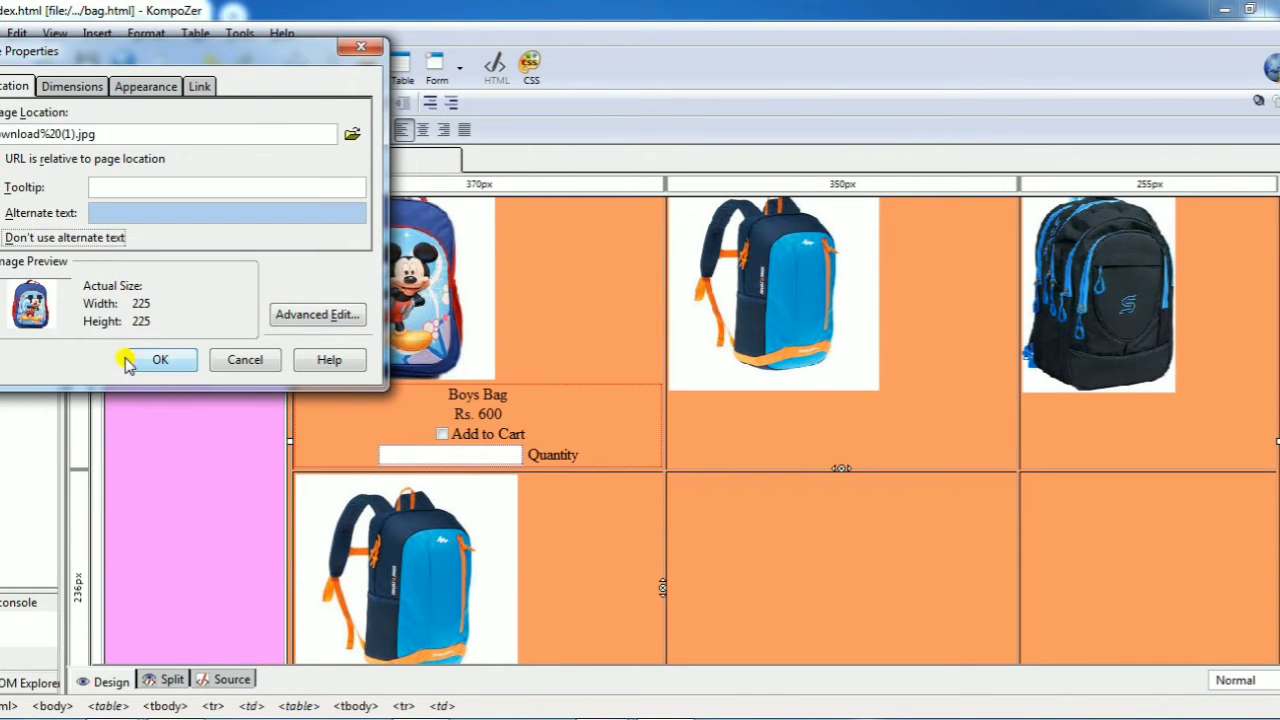
click(160, 359)
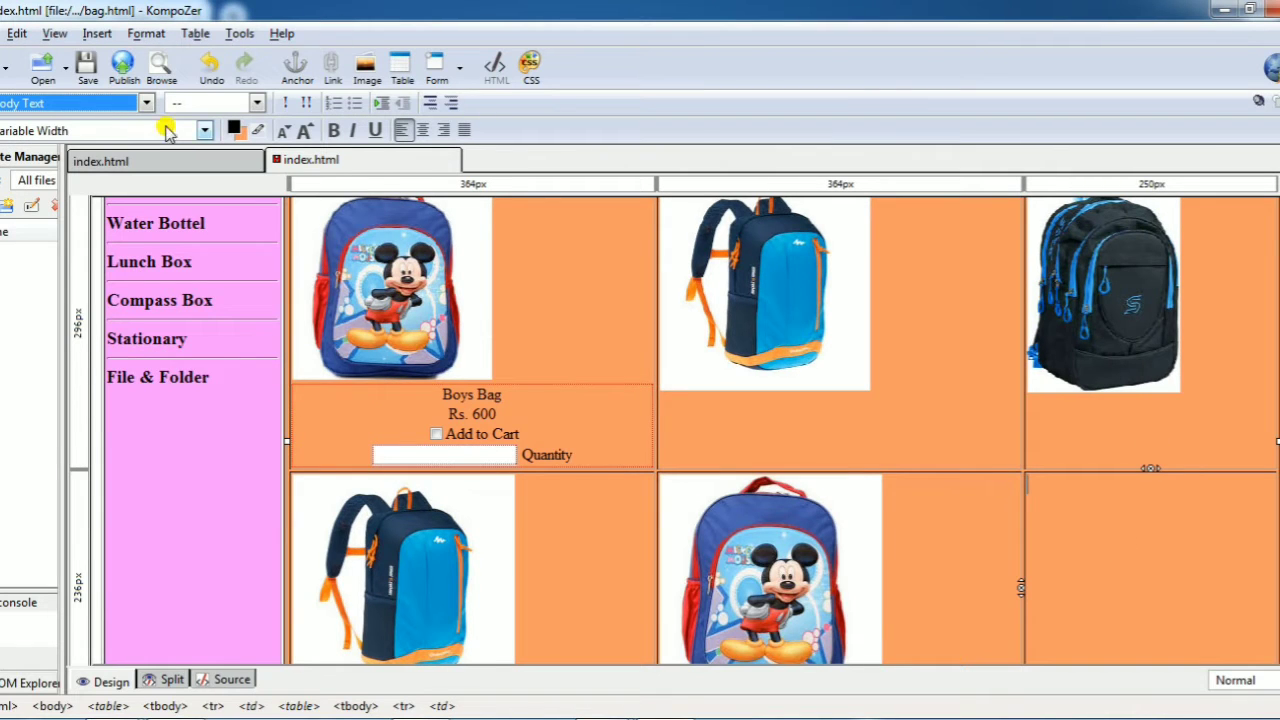
- Insert the image download (2).jpg without alternate text into the last cell of the second product row
click(366, 68)
click(355, 133)
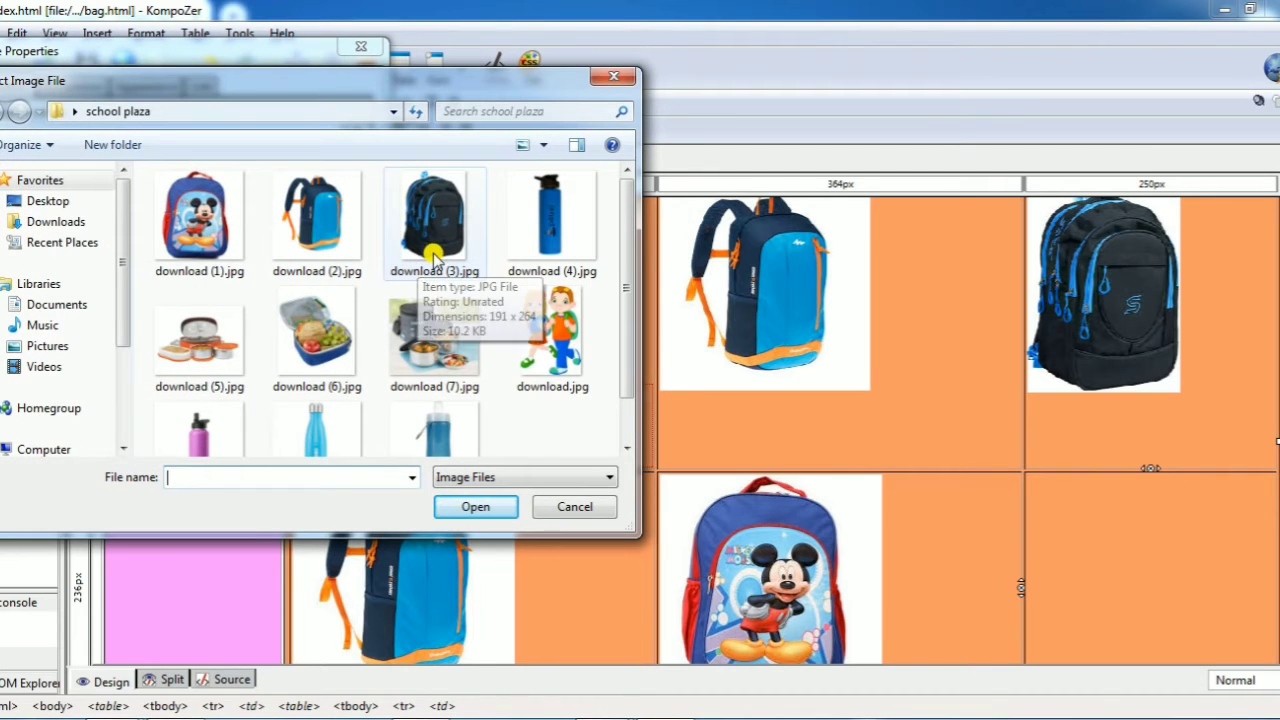
click(184, 224)
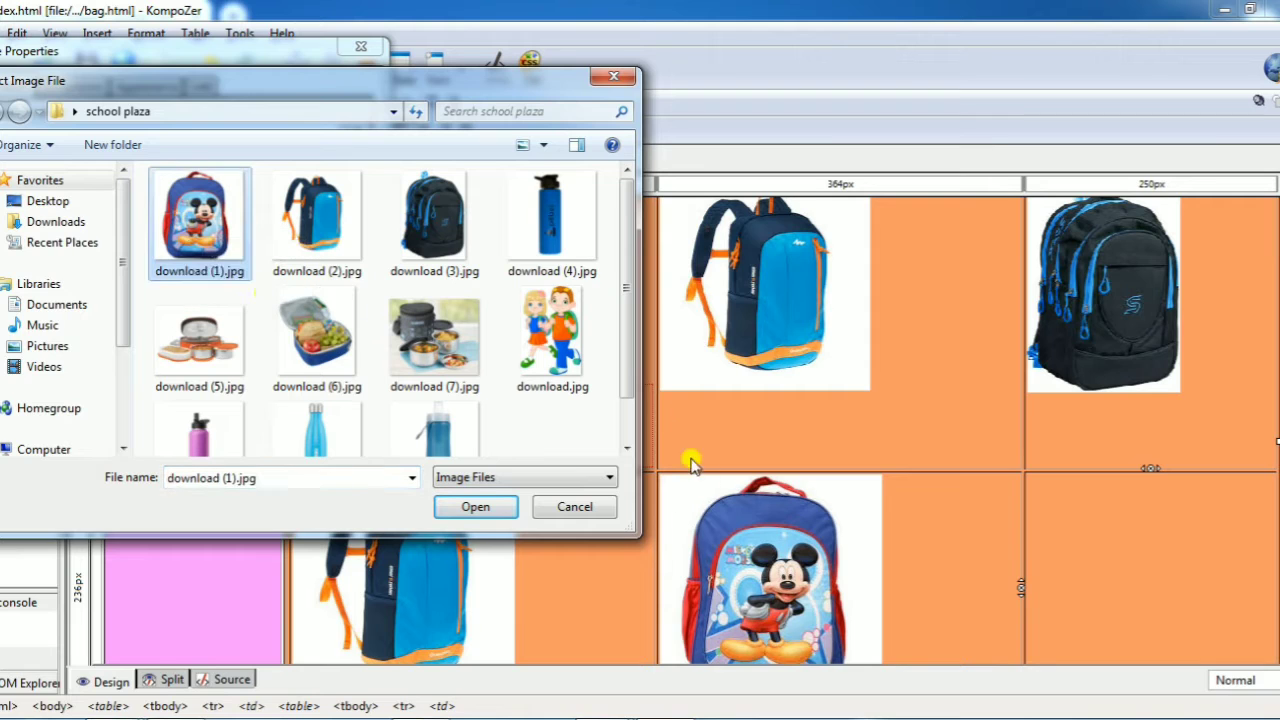
click(340, 230)
click(480, 508)
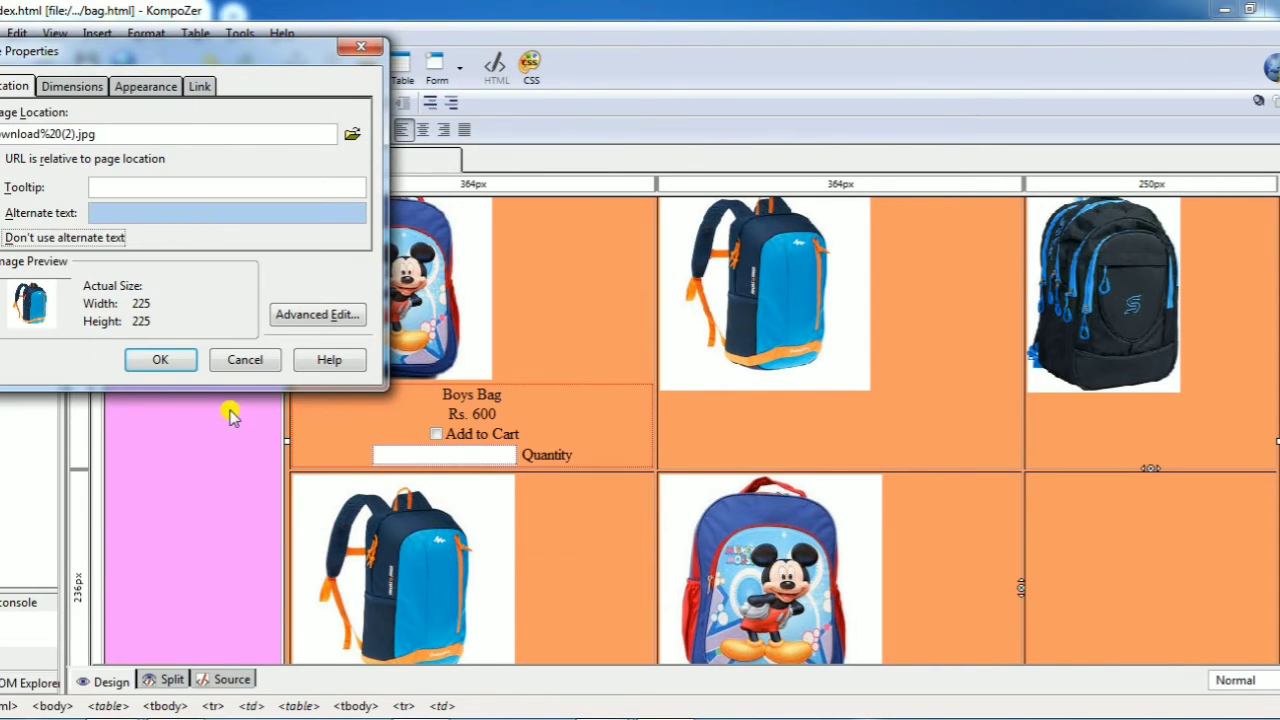
click(160, 360)
- Save the changes to bag.html and open index.html from the school plaza folder
scroll(1240, 520, down, 2)
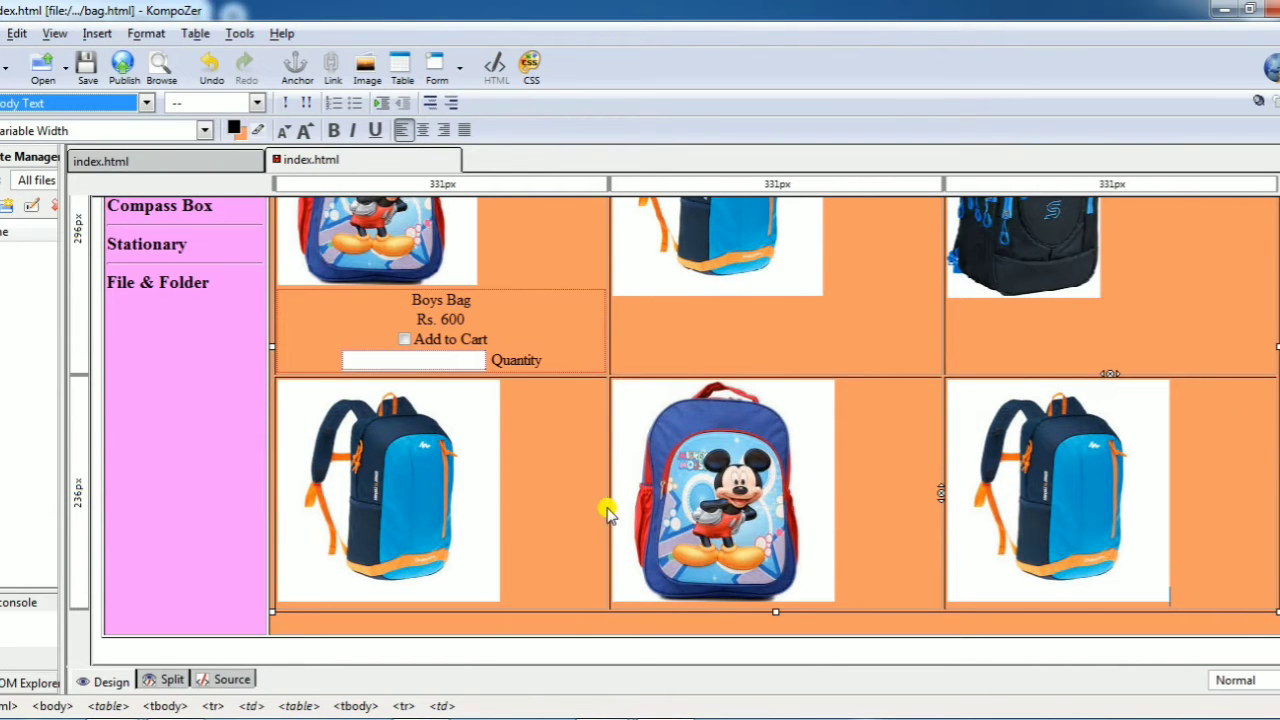
scroll(606, 509, up, 2)
click(3, 33)
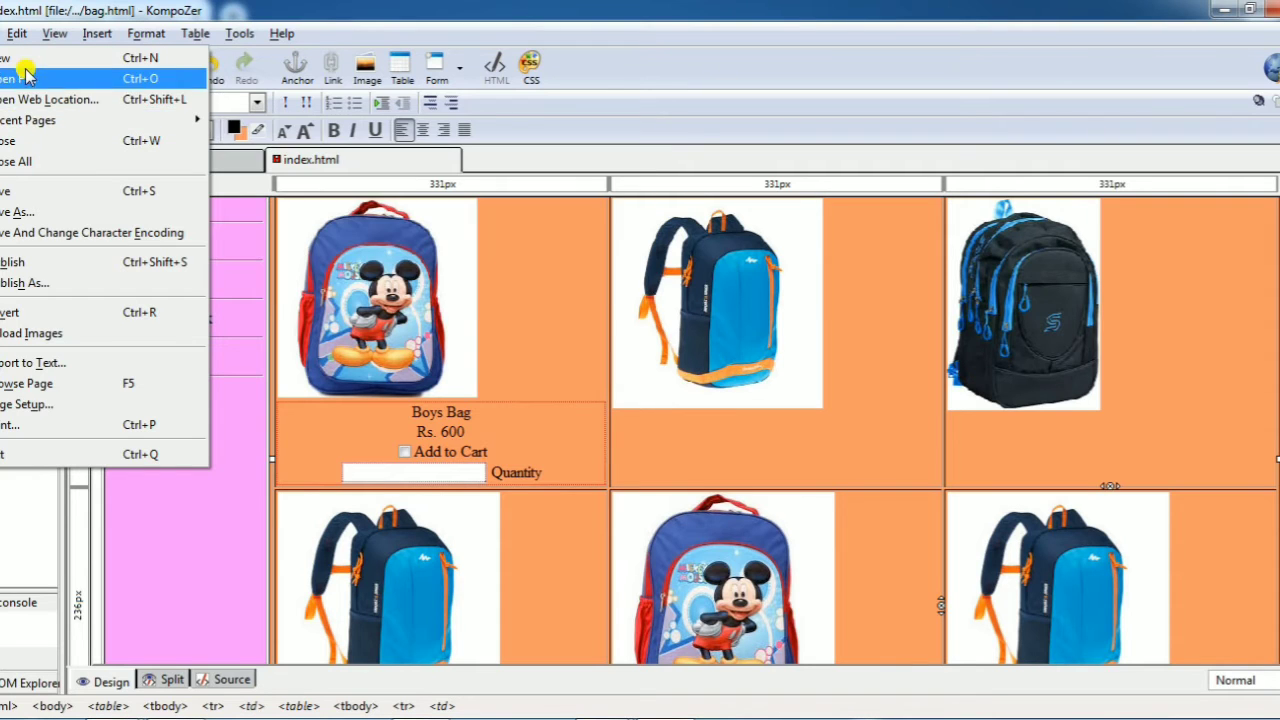
click(18, 190)
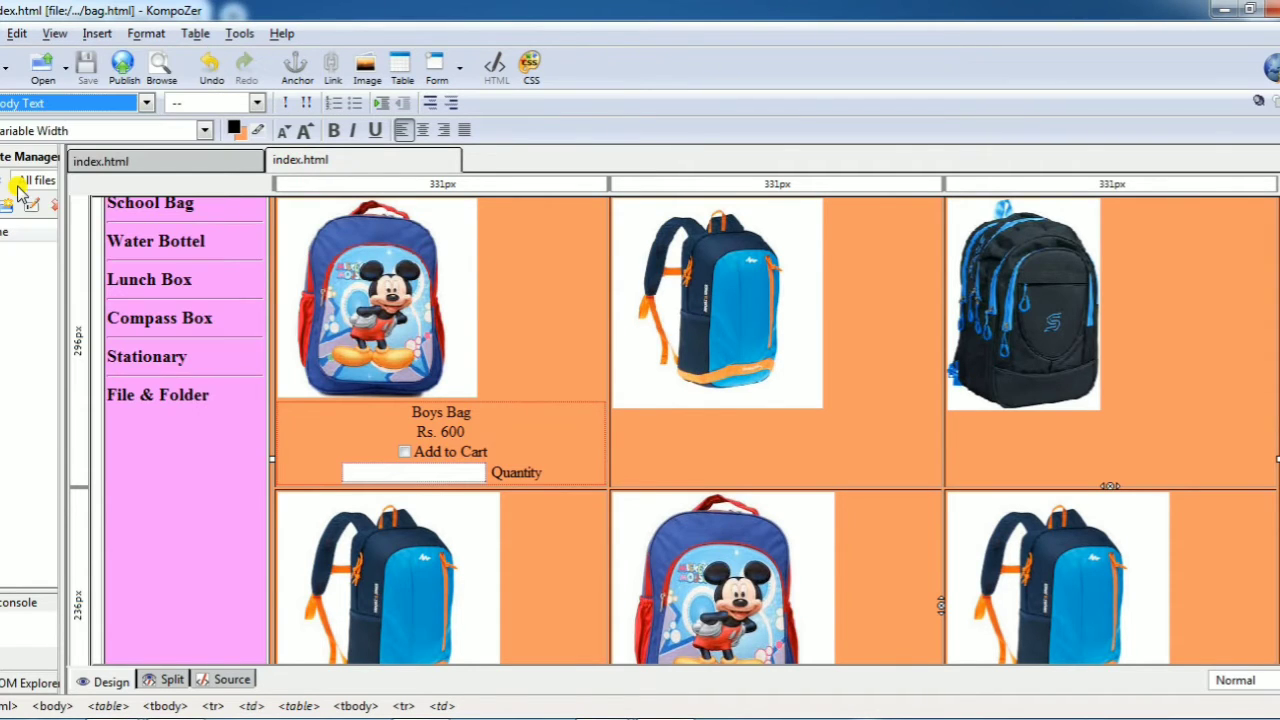
click(5, 33)
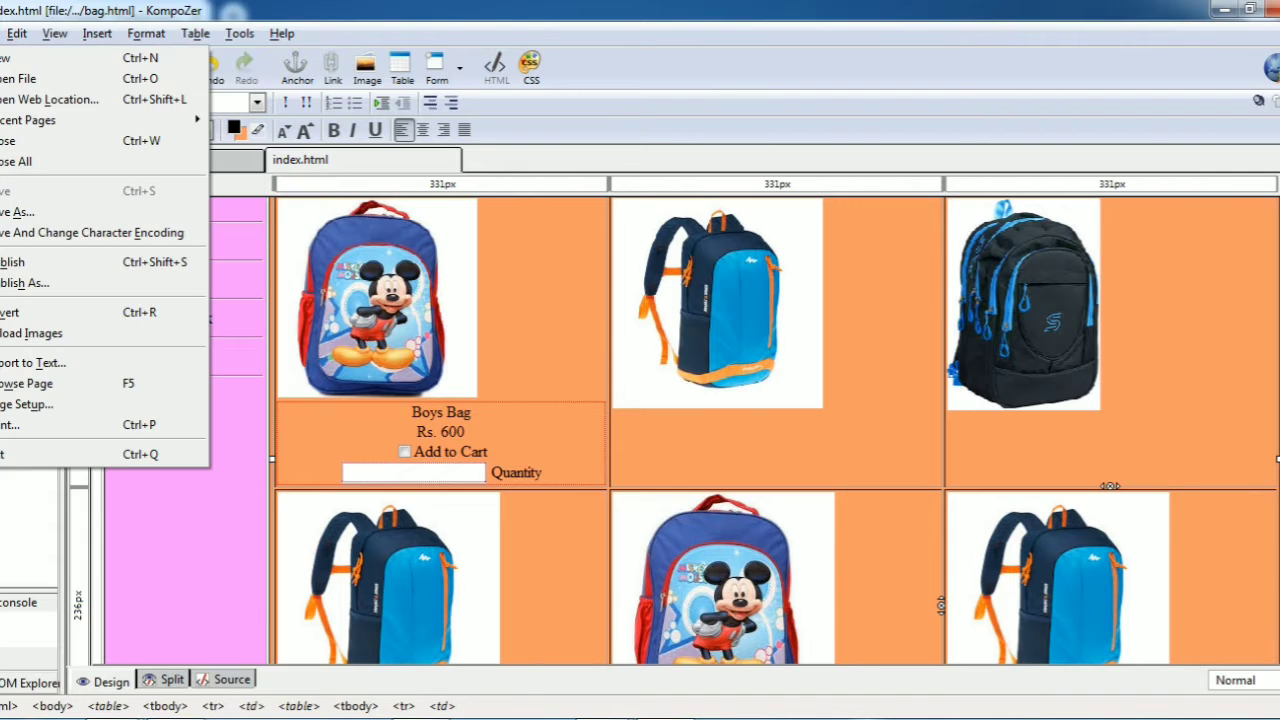
click(15, 78)
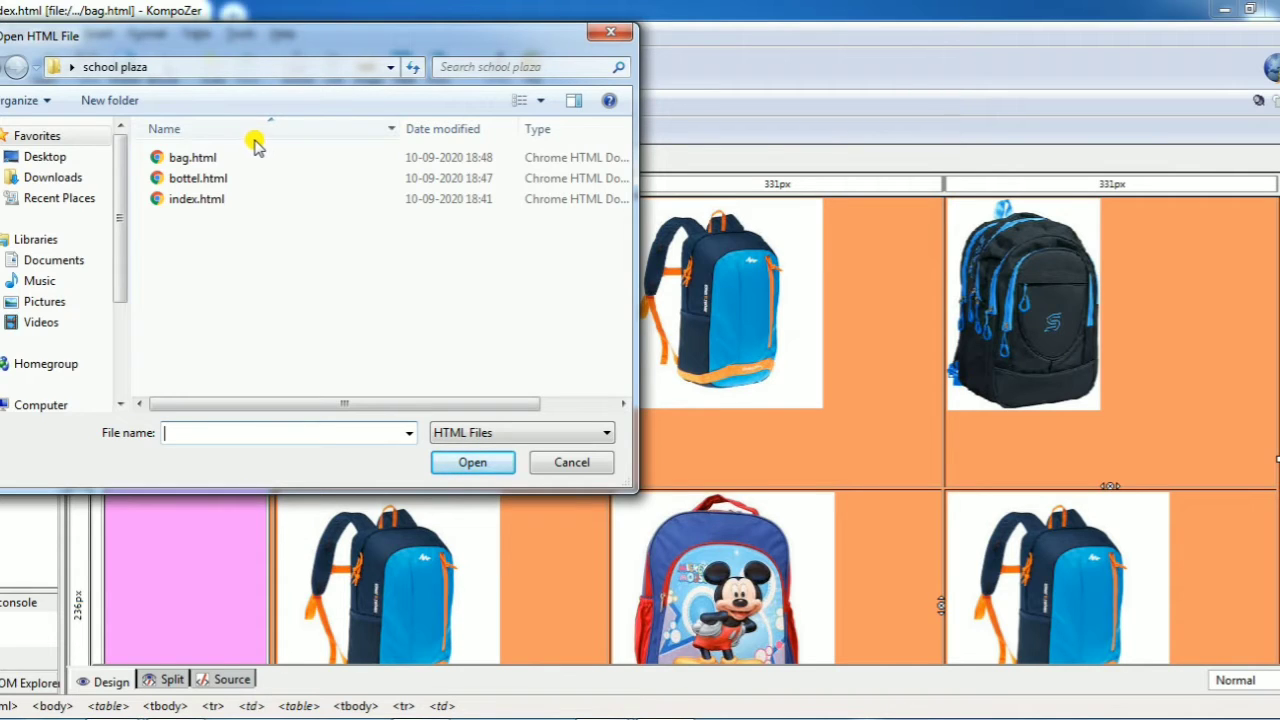
click(230, 199)
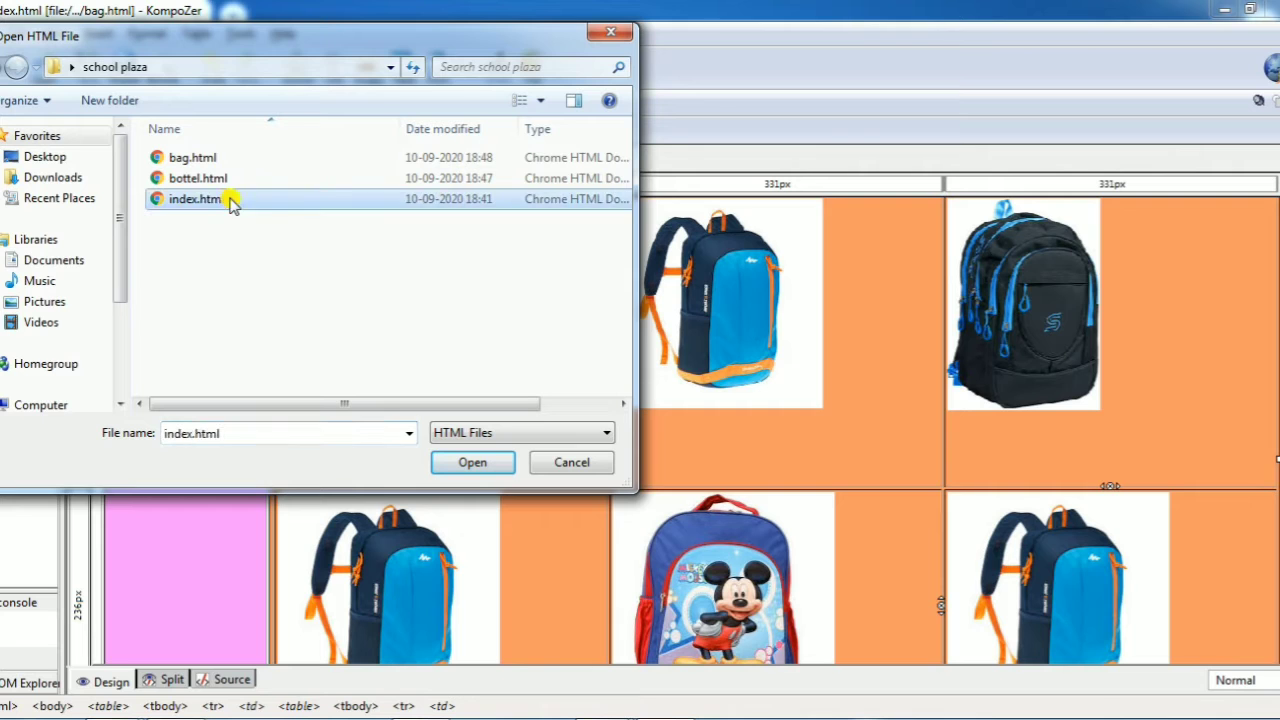
click(472, 465)
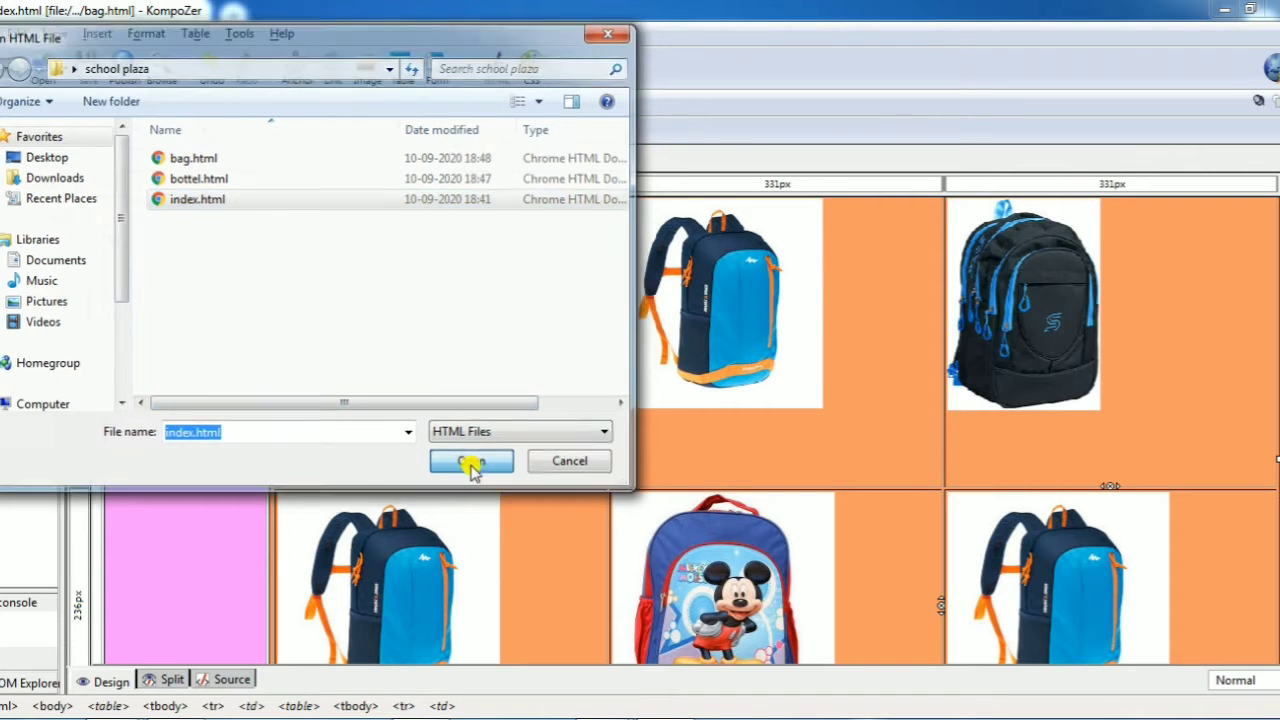
- Link the School Bag entry in the Categories column of index.html to bag.html from the school plaza folder
scroll(1095, 410, down, 10)
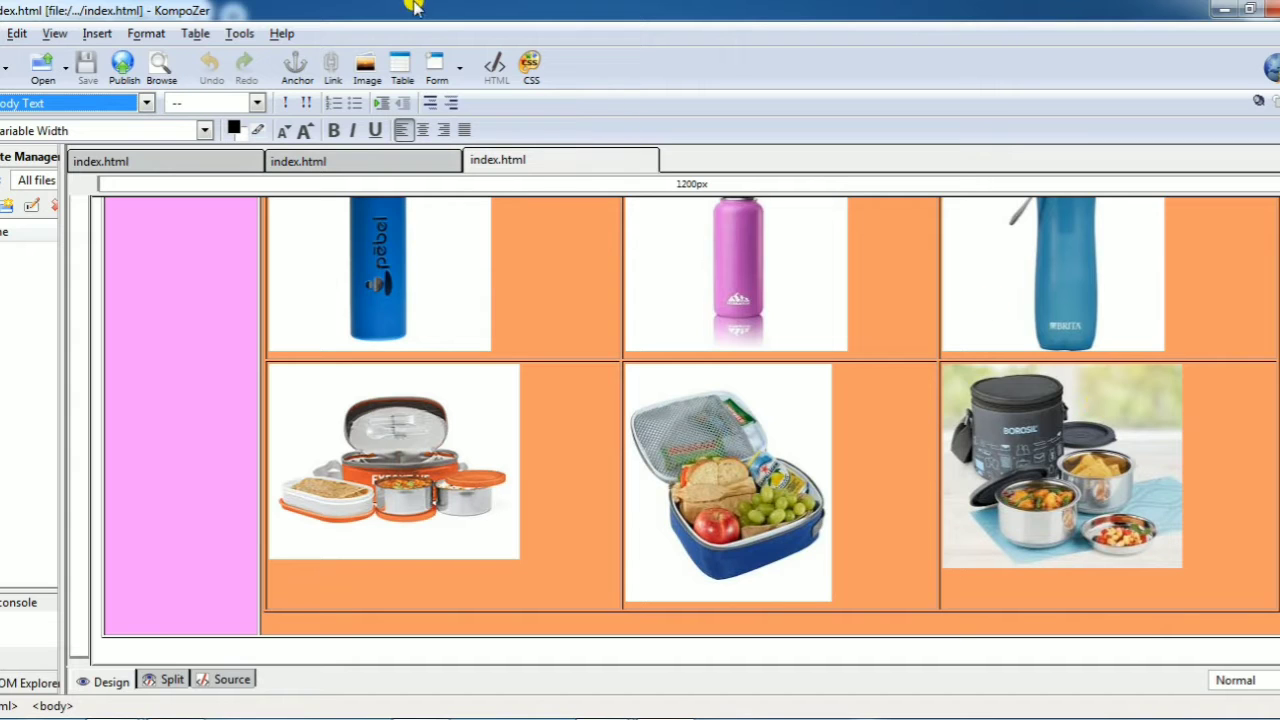
scroll(1014, 451, up, 5)
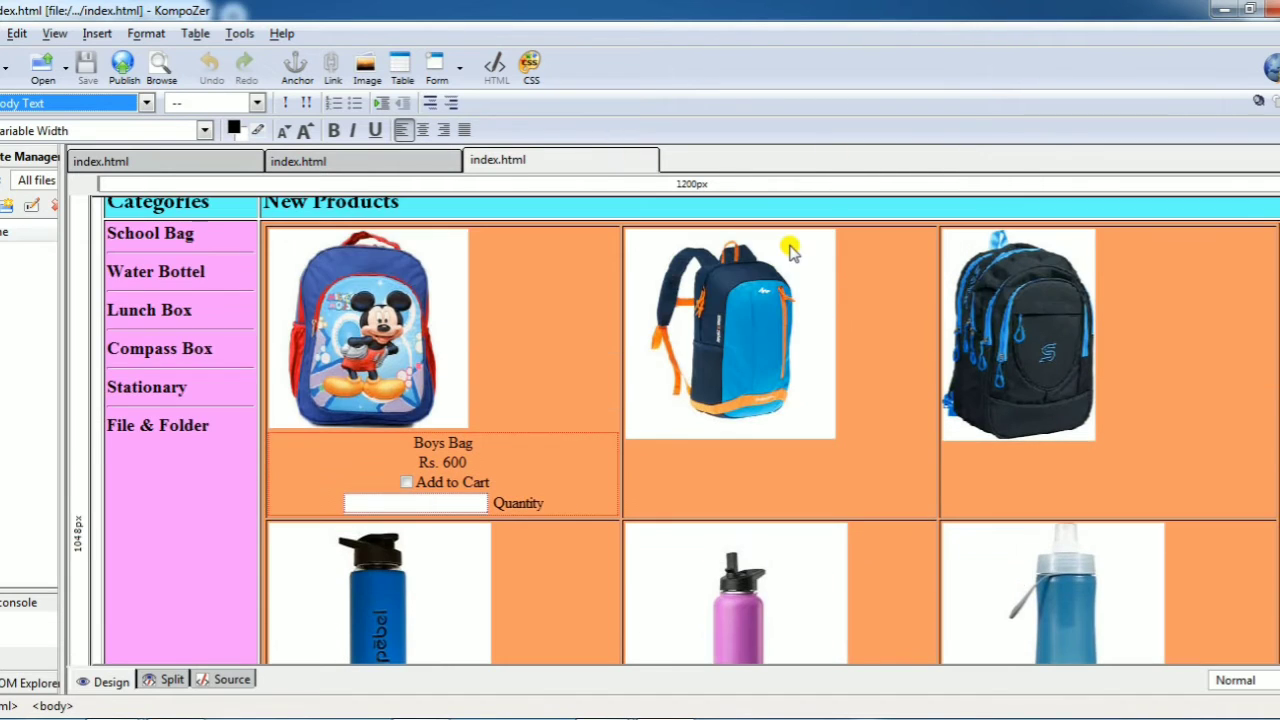
scroll(198, 460, up, 1)
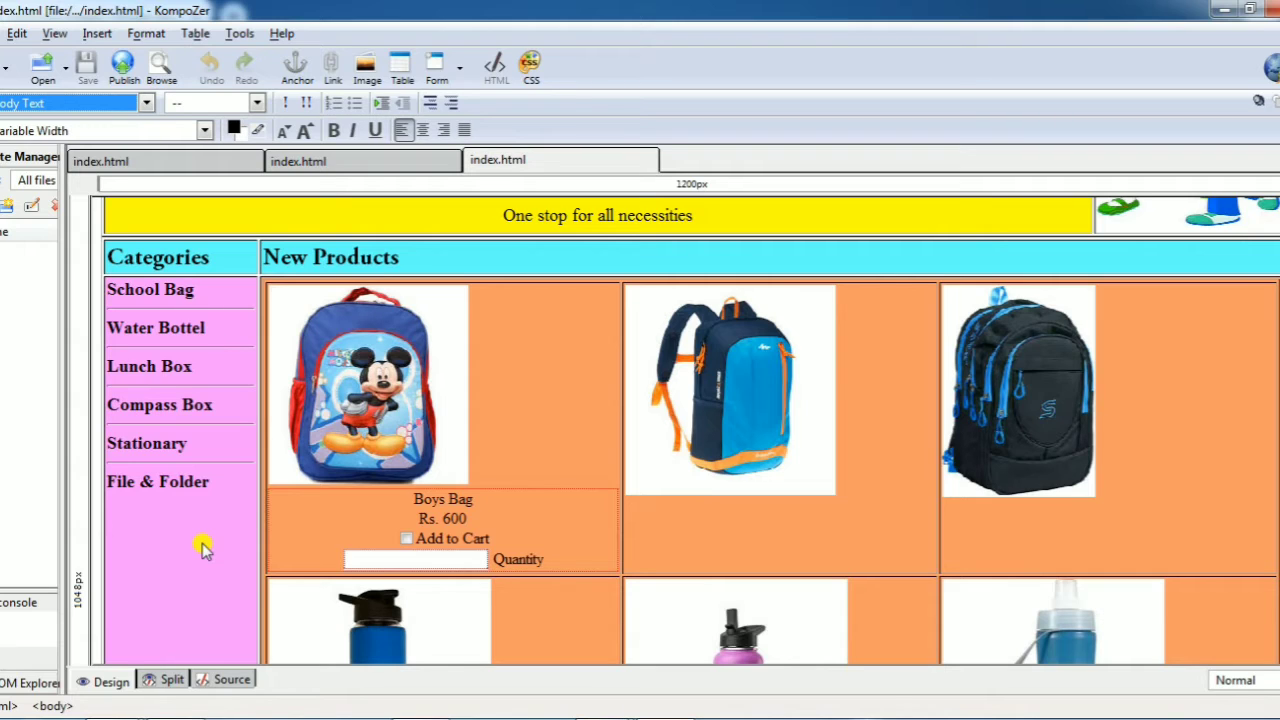
scroll(210, 490, up, 3)
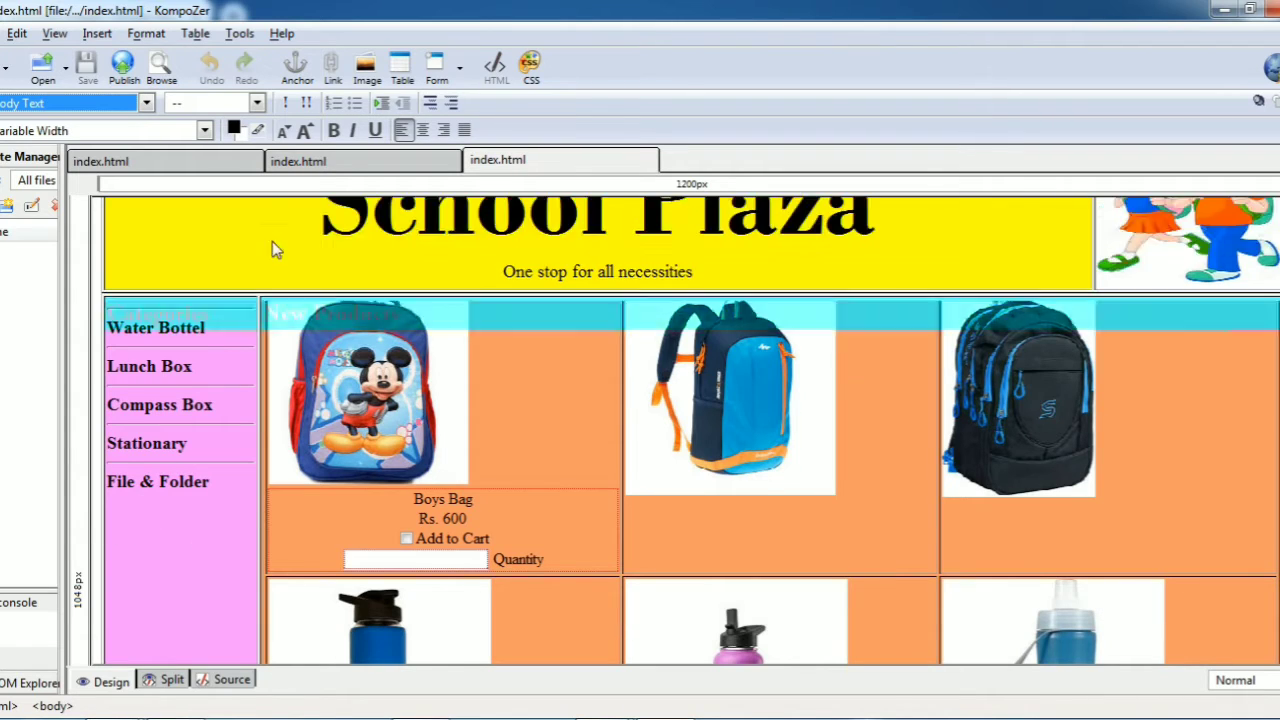
scroll(213, 488, down, 3)
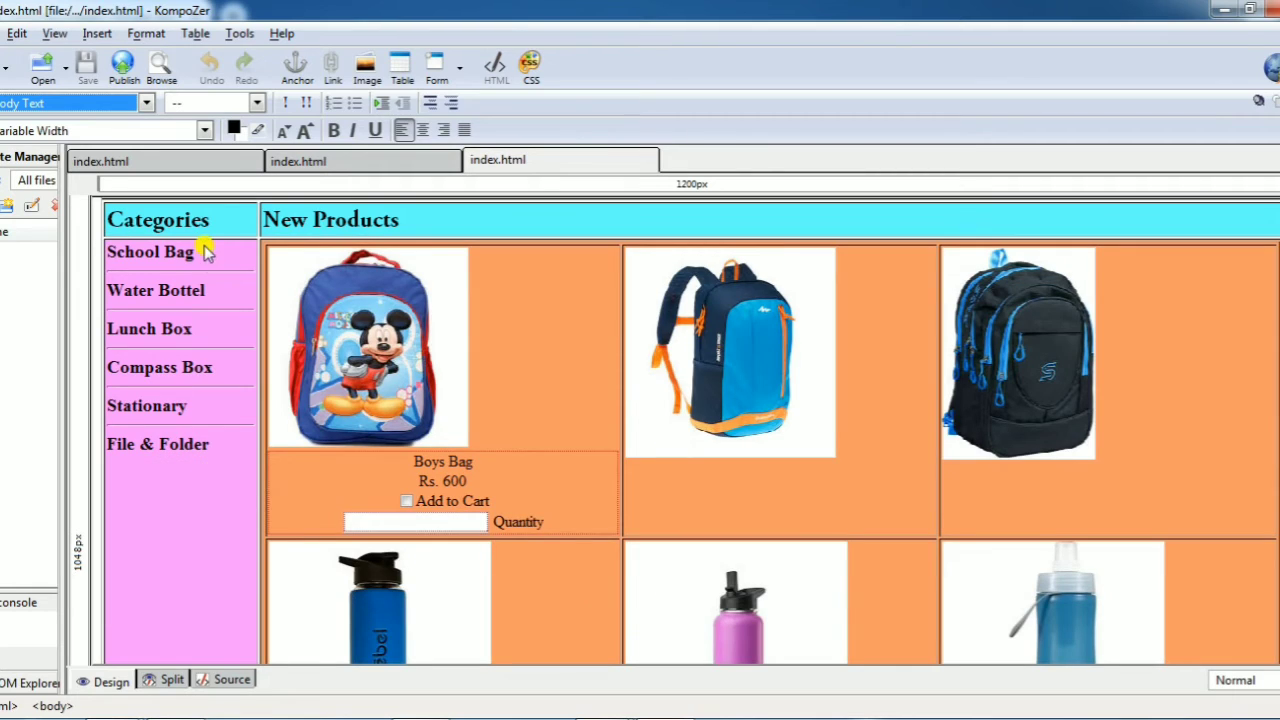
drag(205, 255, 100, 248)
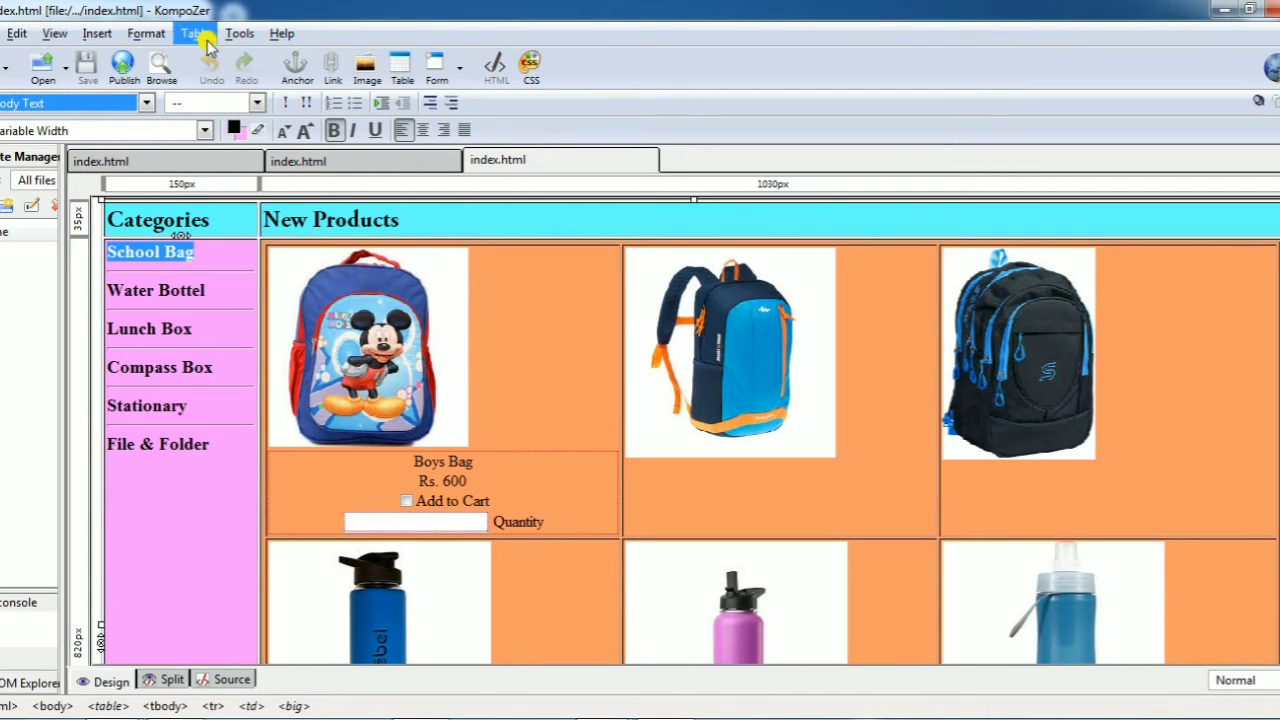
click(100, 34)
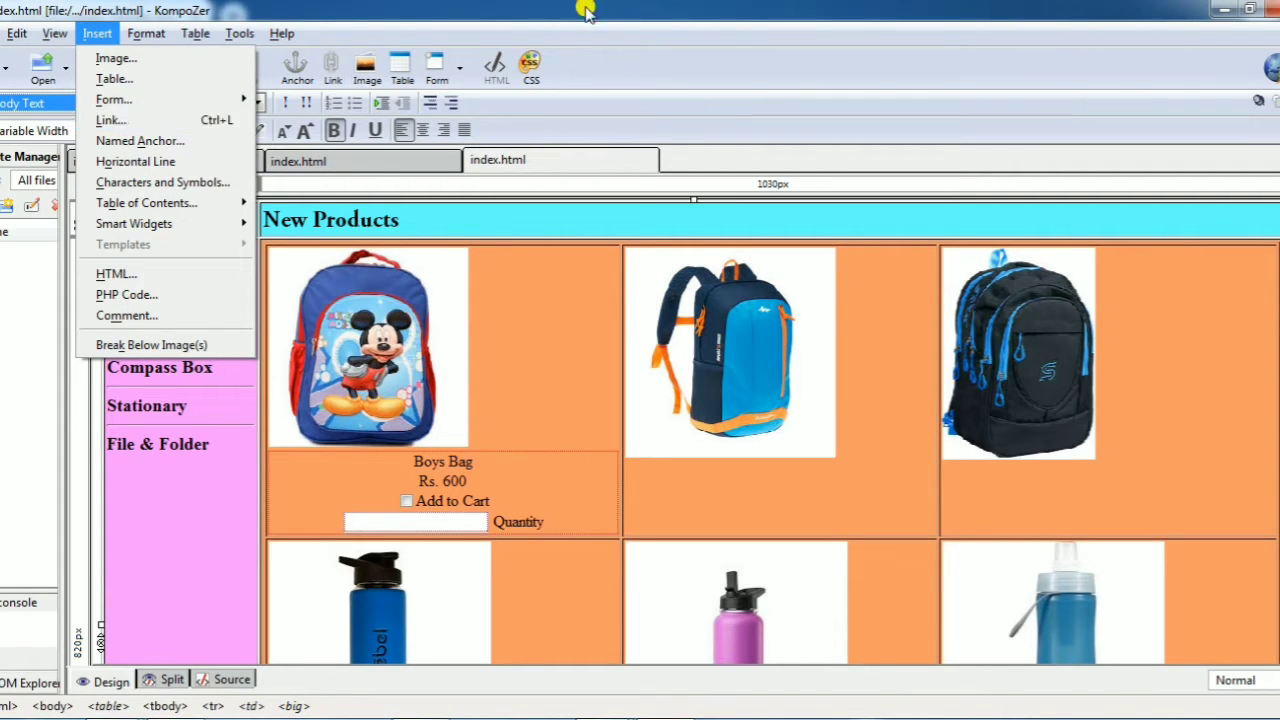
mouse_move(55, 33)
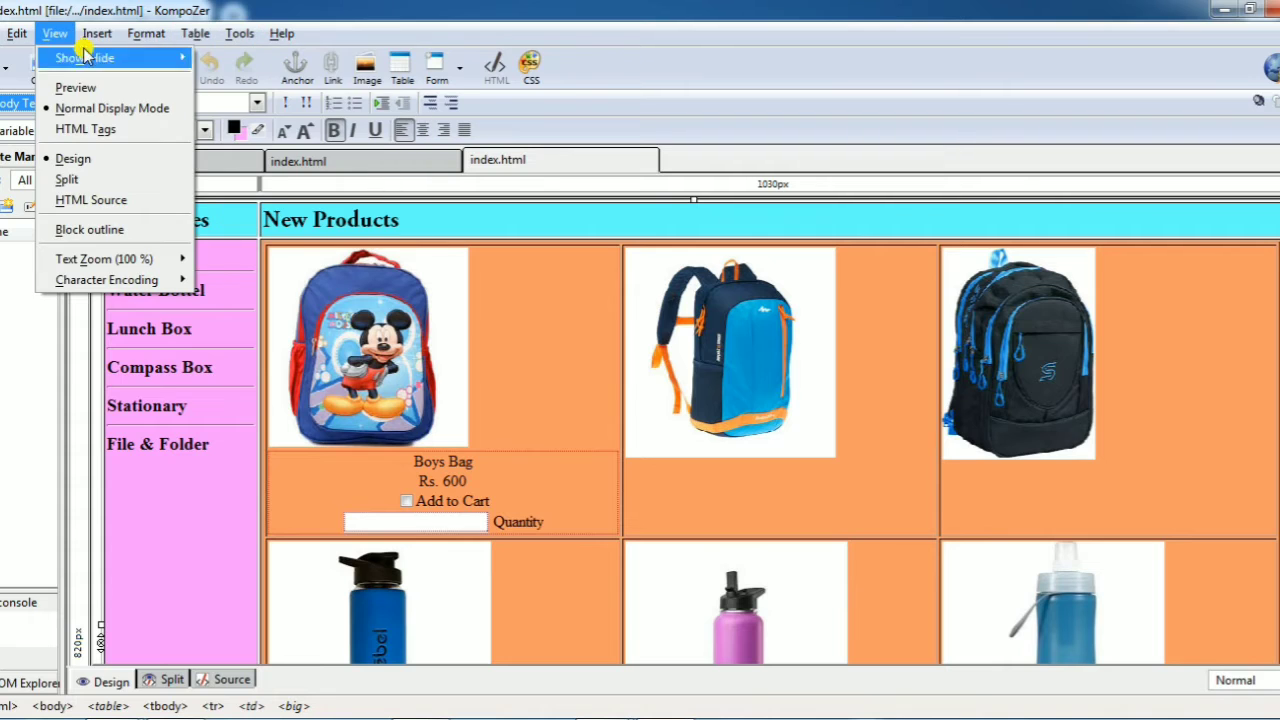
click(333, 66)
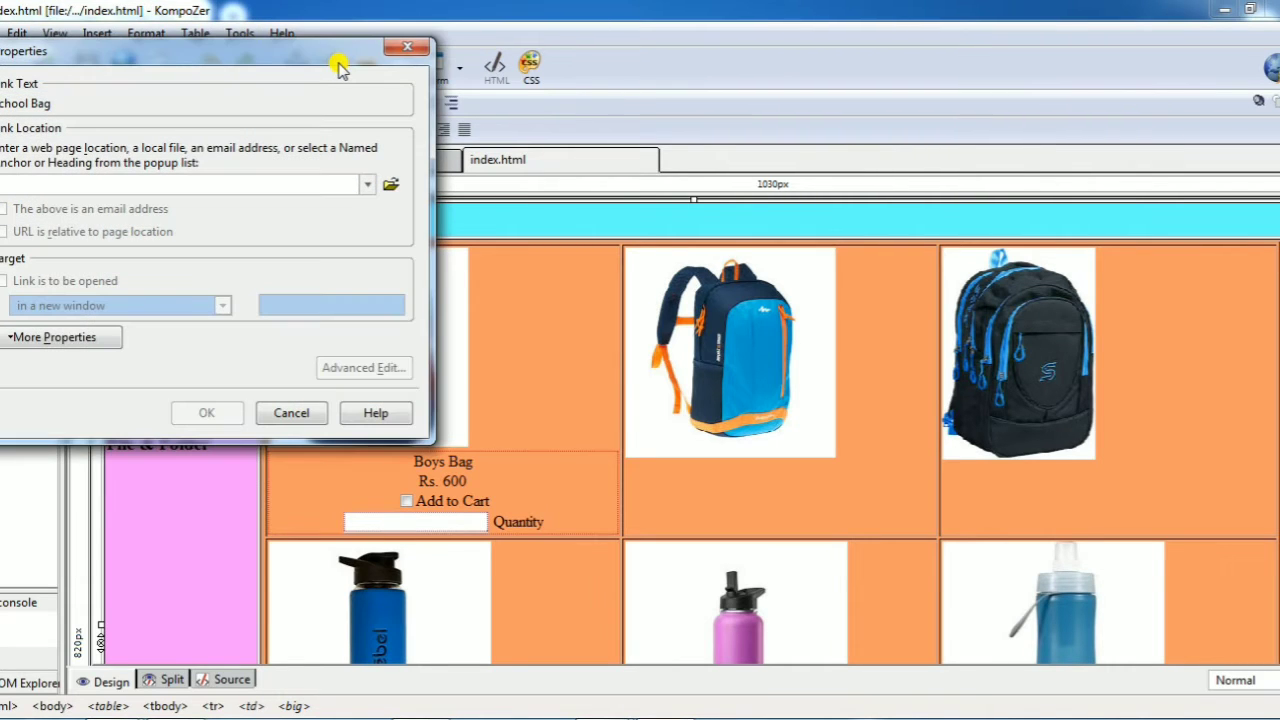
drag(338, 62, 517, 51)
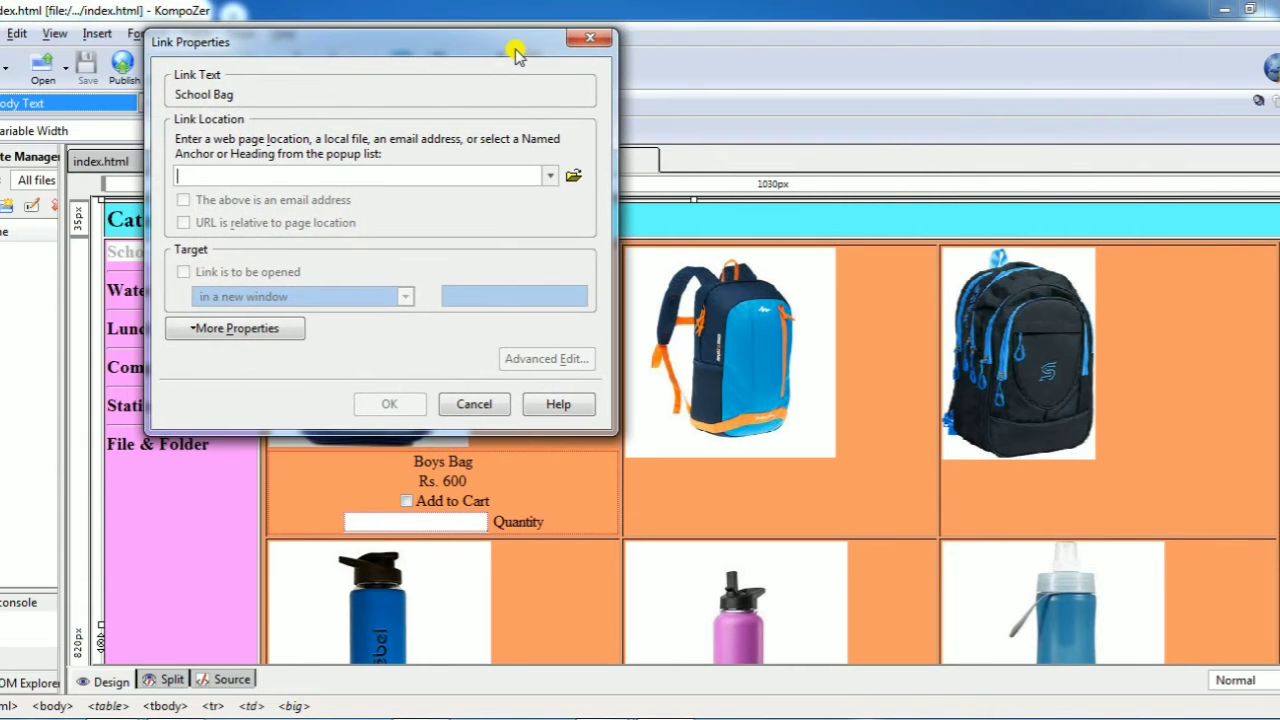
click(574, 175)
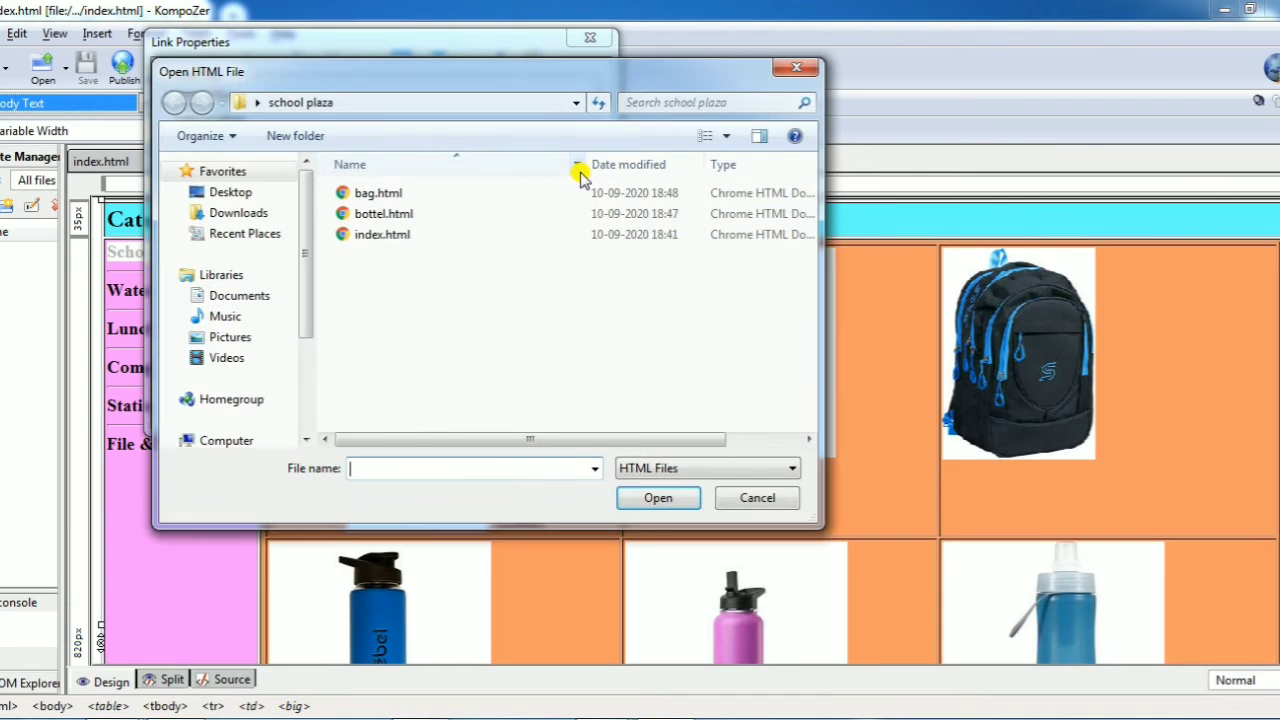
drag(372, 77, 483, 60)
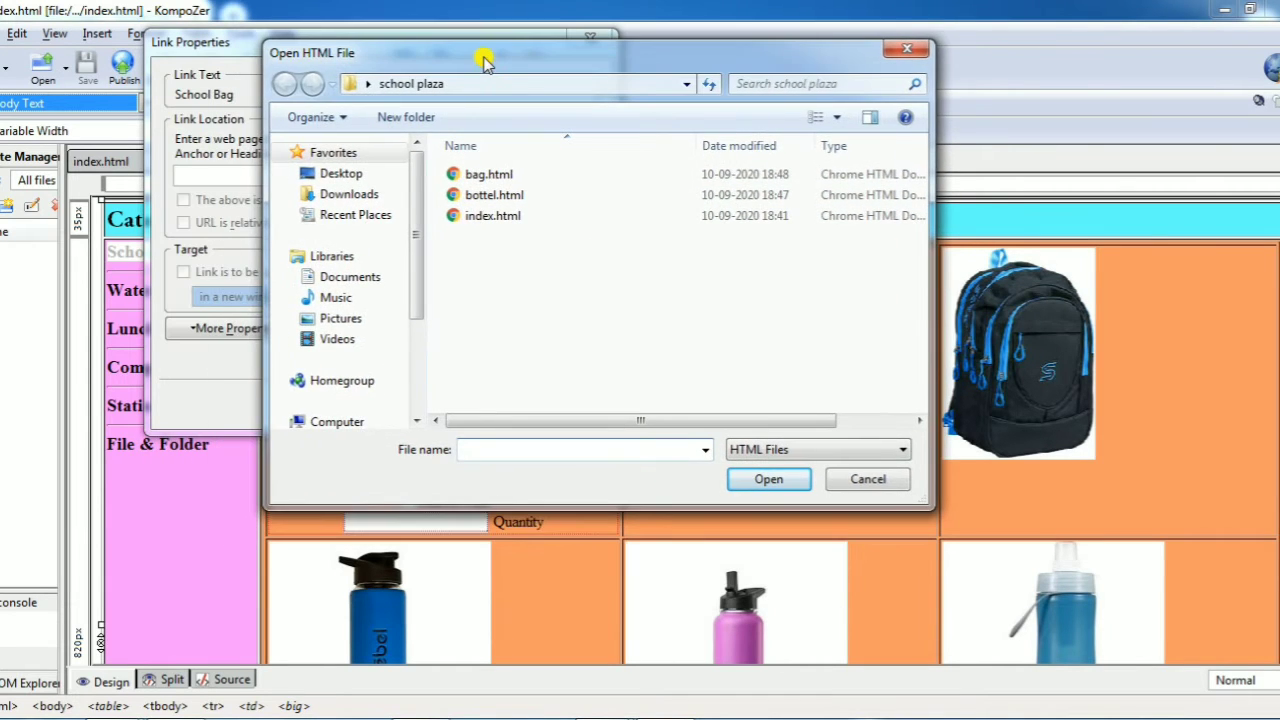
click(510, 176)
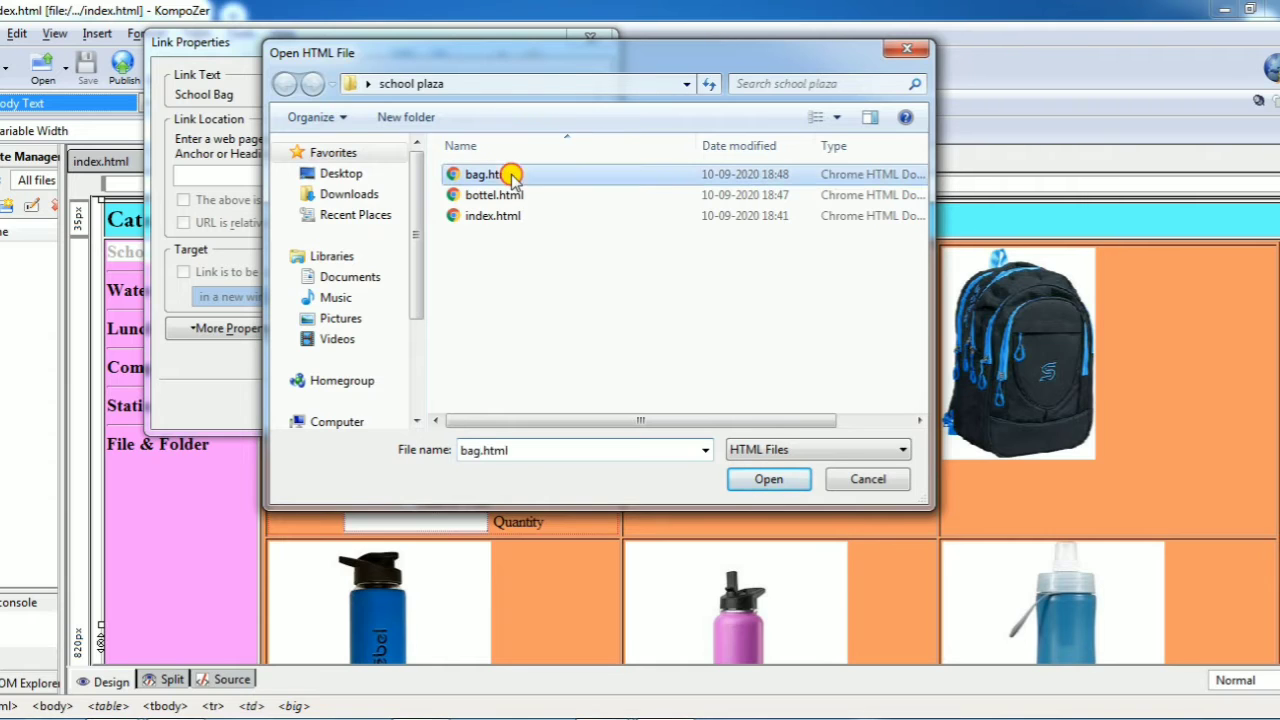
click(769, 482)
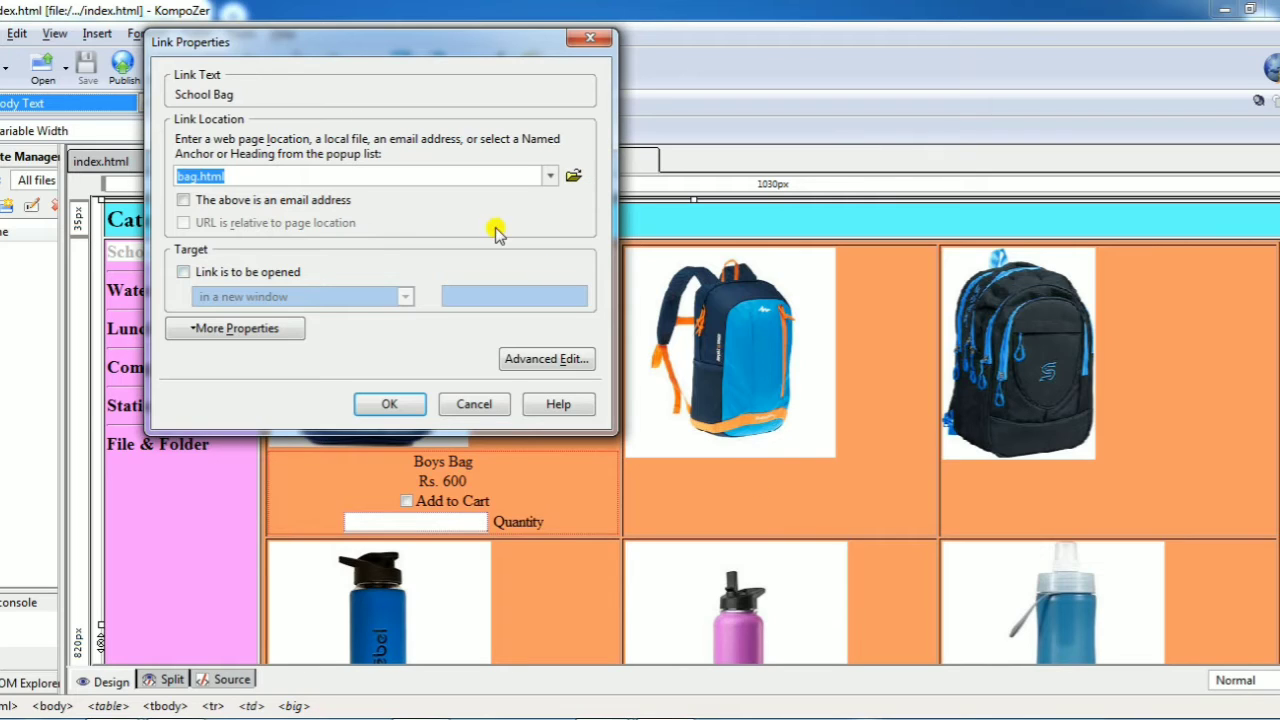
click(390, 404)
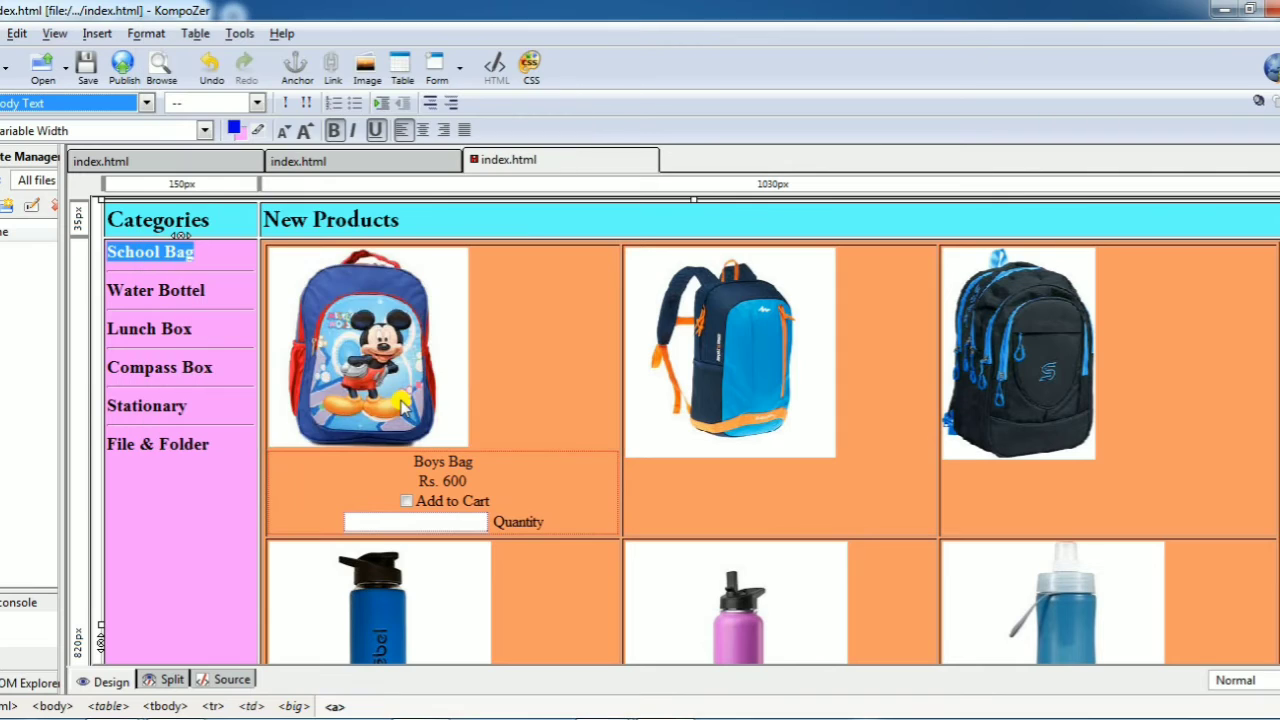
click(478, 340)
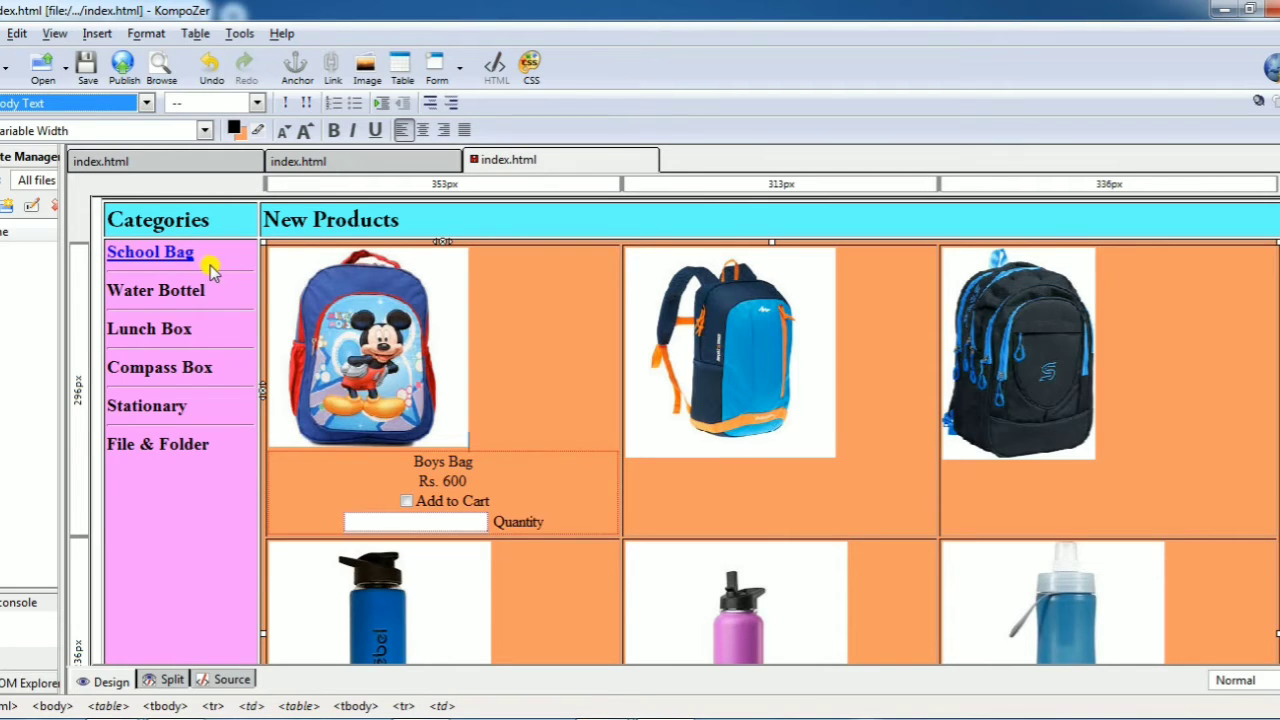
- Save the changes to index.html and preview the page in the Chrome browser
click(4, 33)
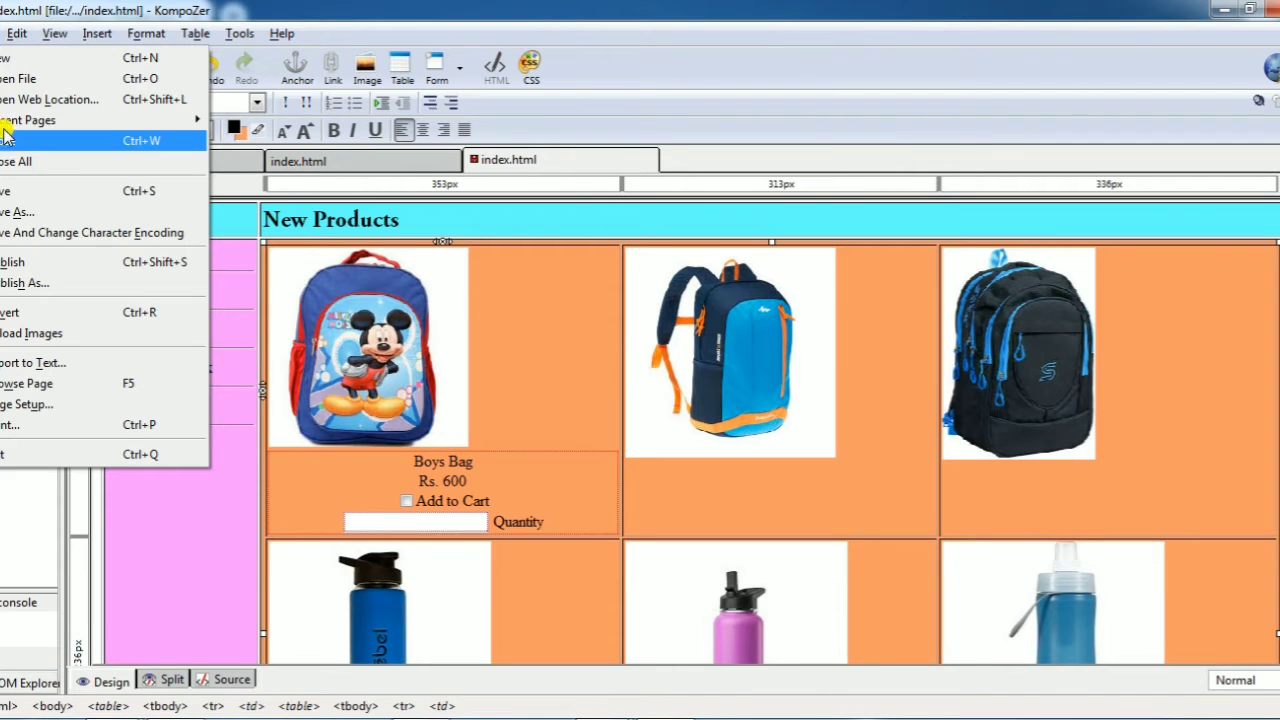
click(14, 191)
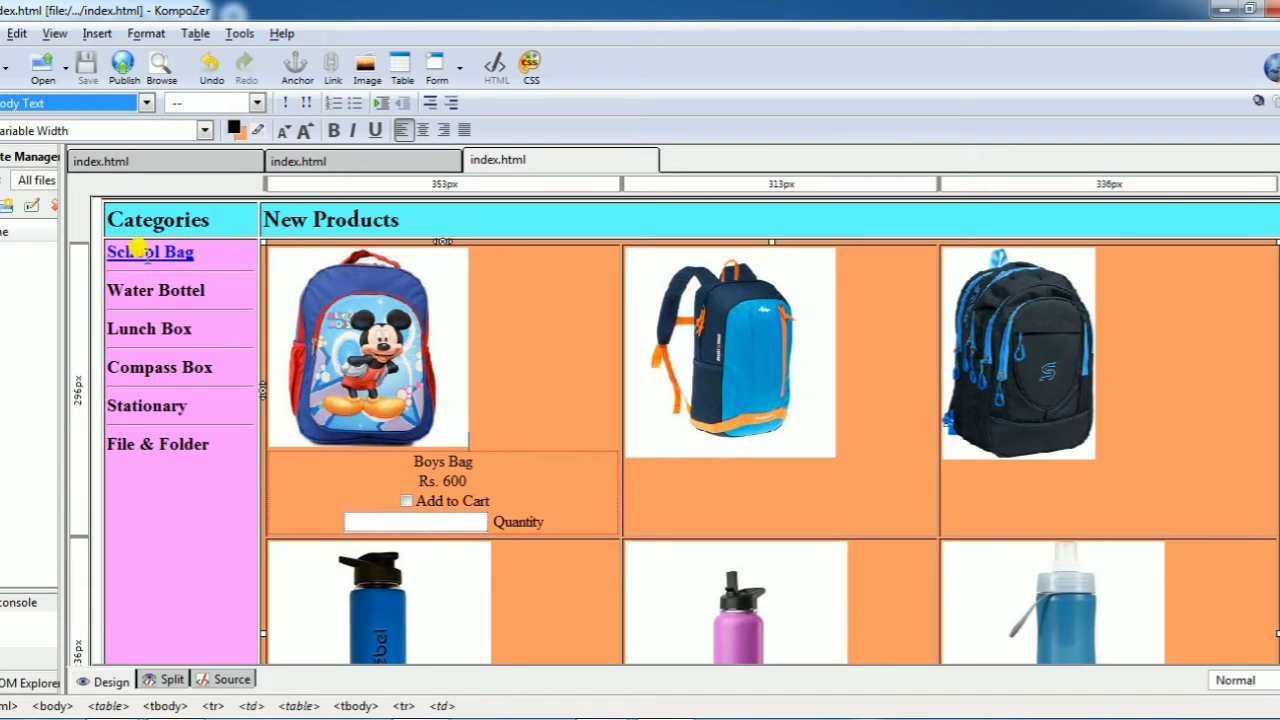
click(156, 68)
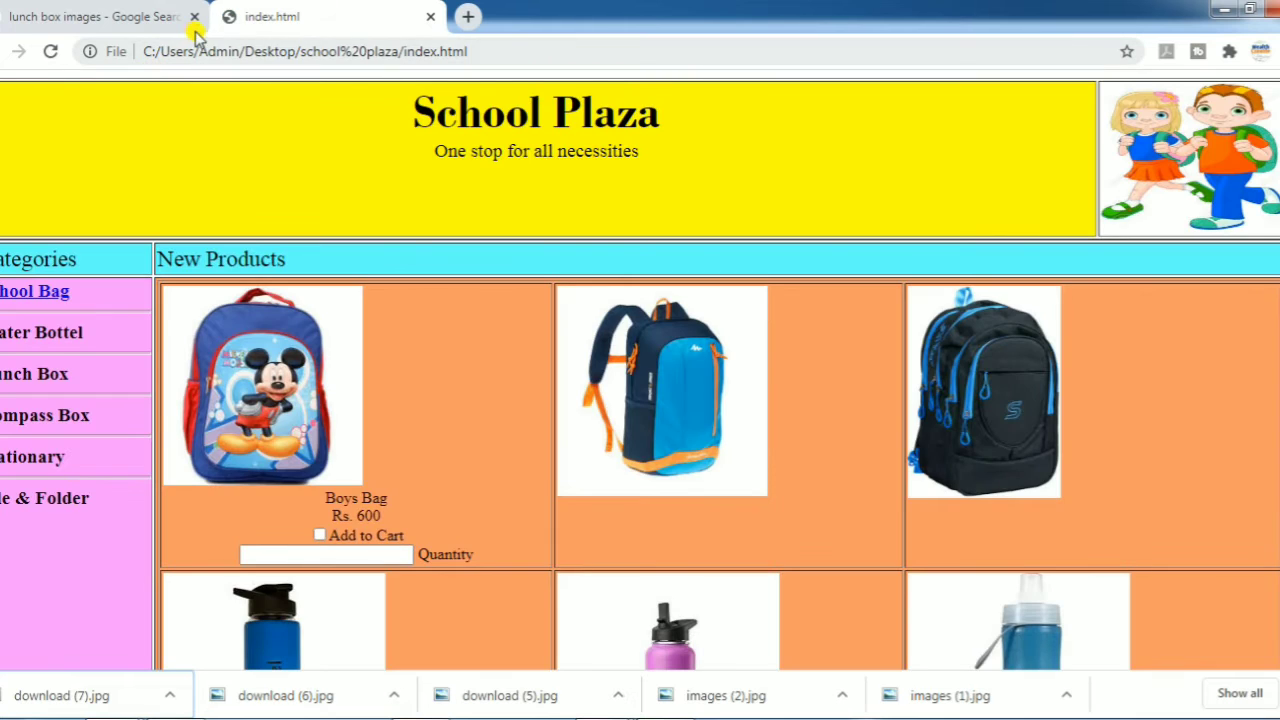
- Close the lunch box images search tab and follow the School Bag link to check the bag page
click(194, 17)
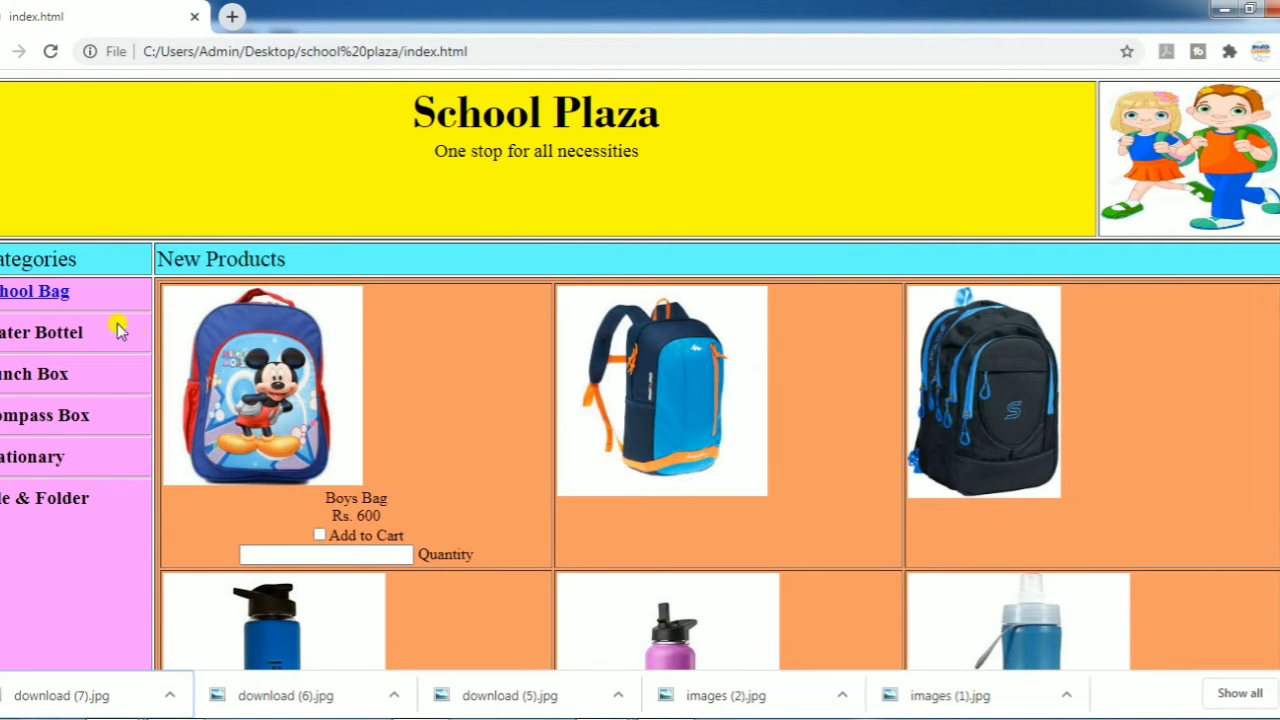
click(38, 295)
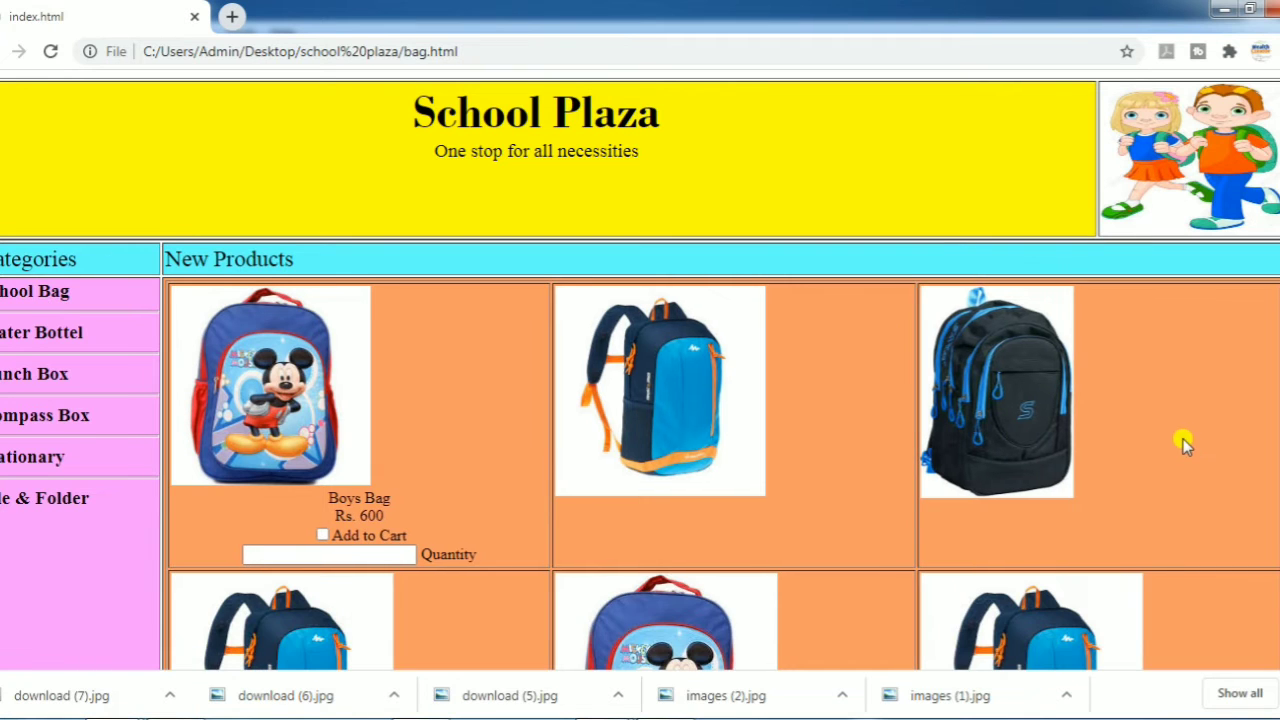
scroll(1143, 517, down, 2)
scroll(1086, 631, up, 2)
- Return to KompoZer, link the Water Bottel category entry to bottel.html, and save index.html
key(alt+Tab)
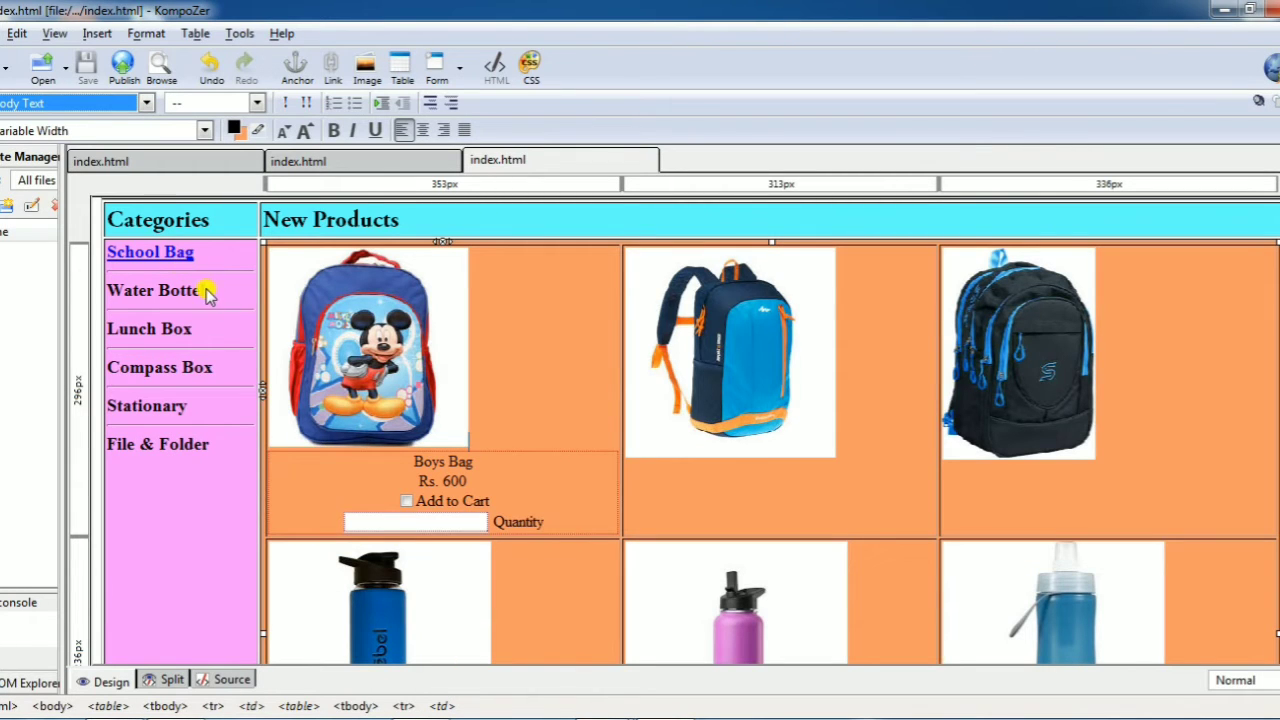
drag(206, 290, 107, 276)
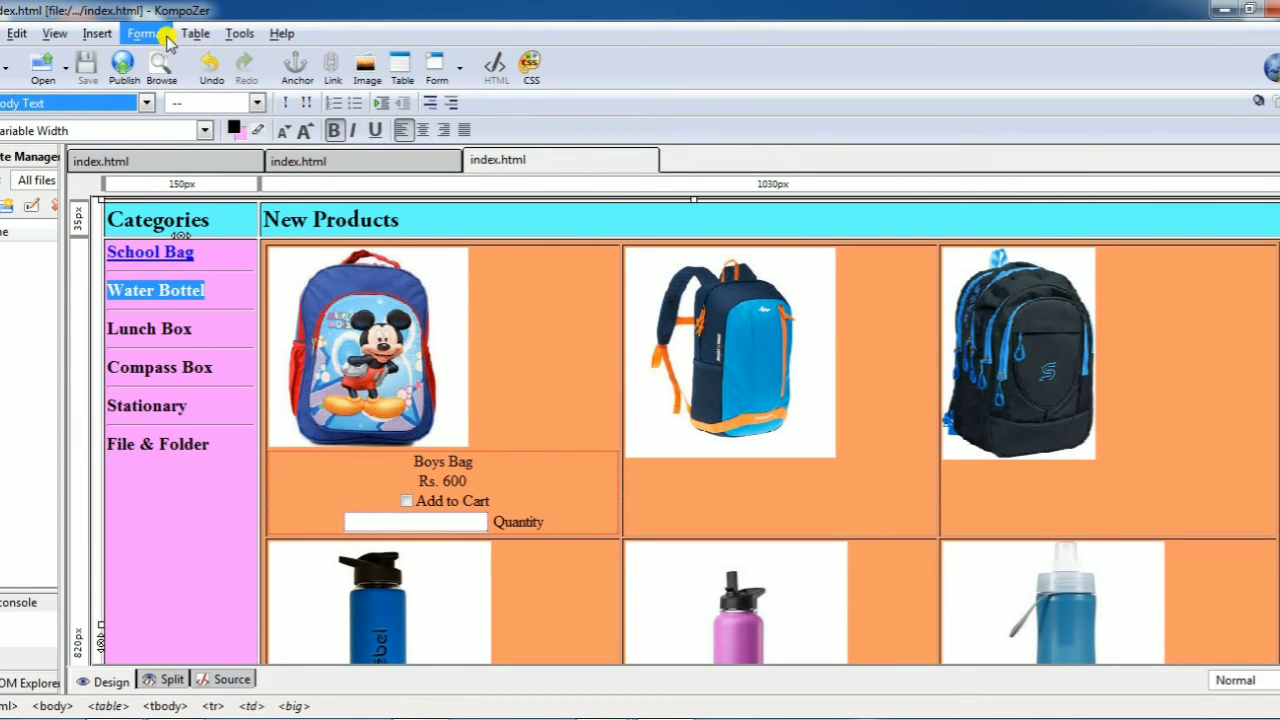
click(108, 34)
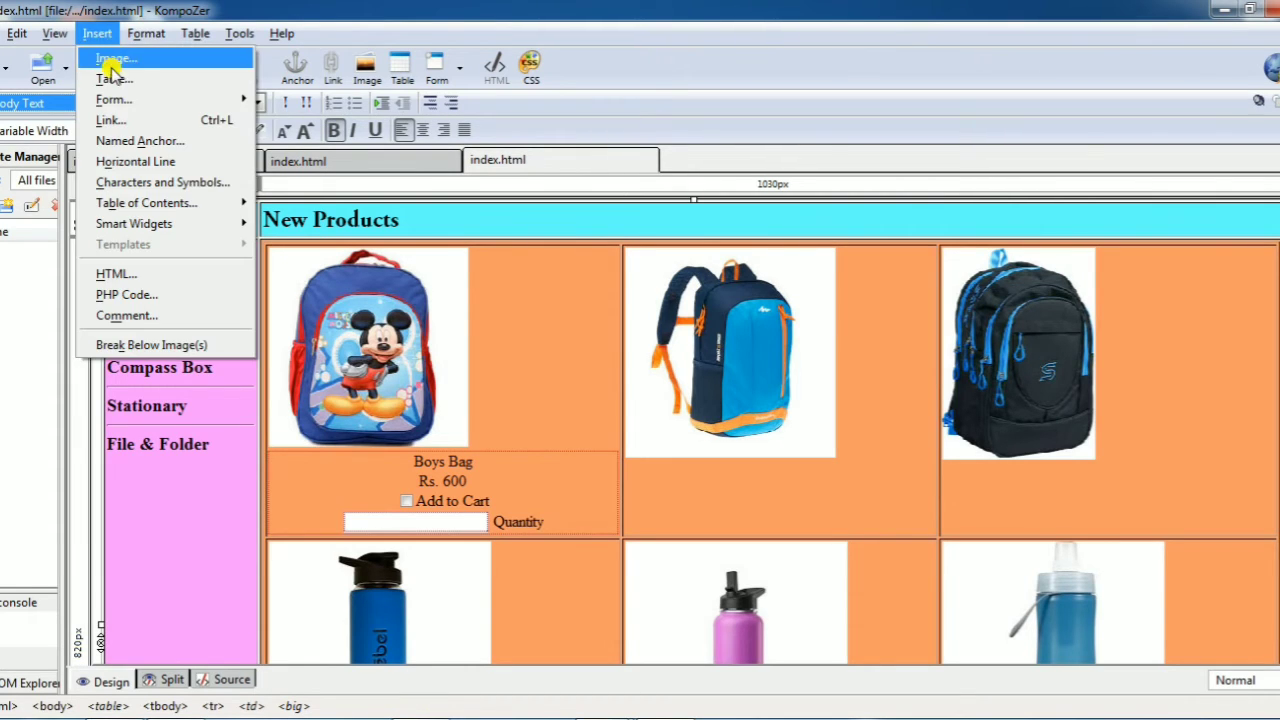
click(112, 118)
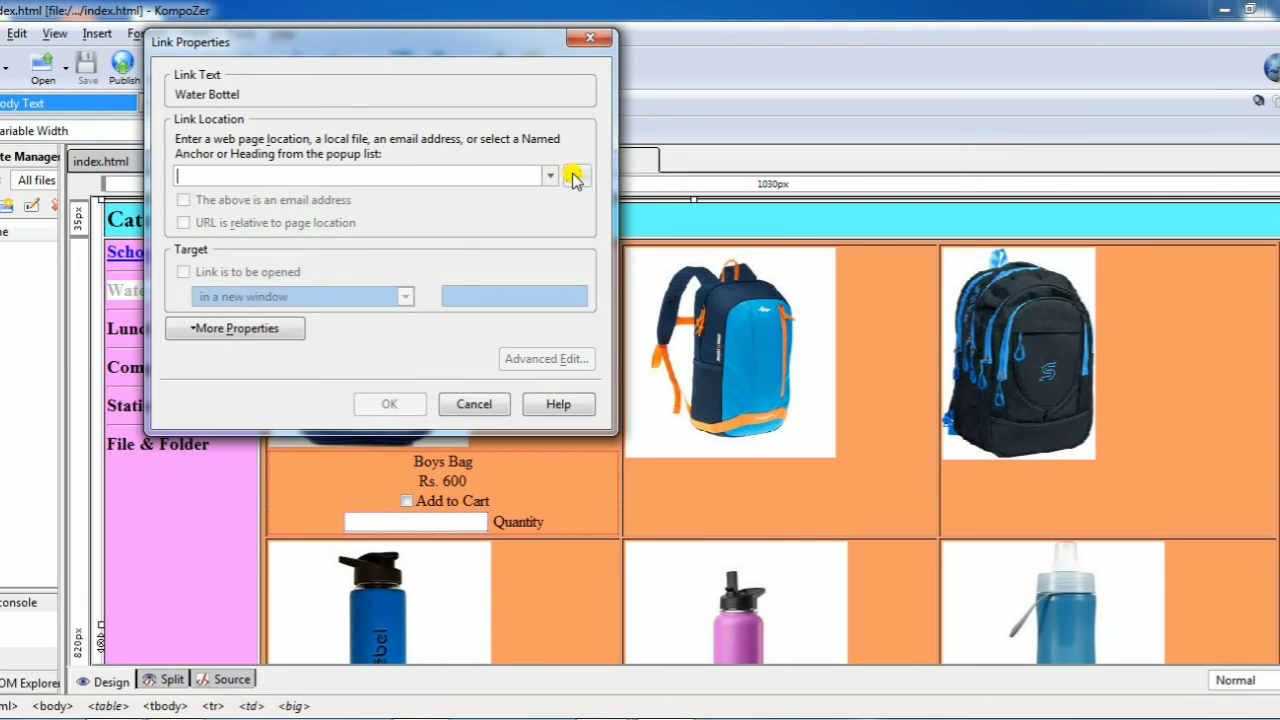
click(573, 177)
click(506, 199)
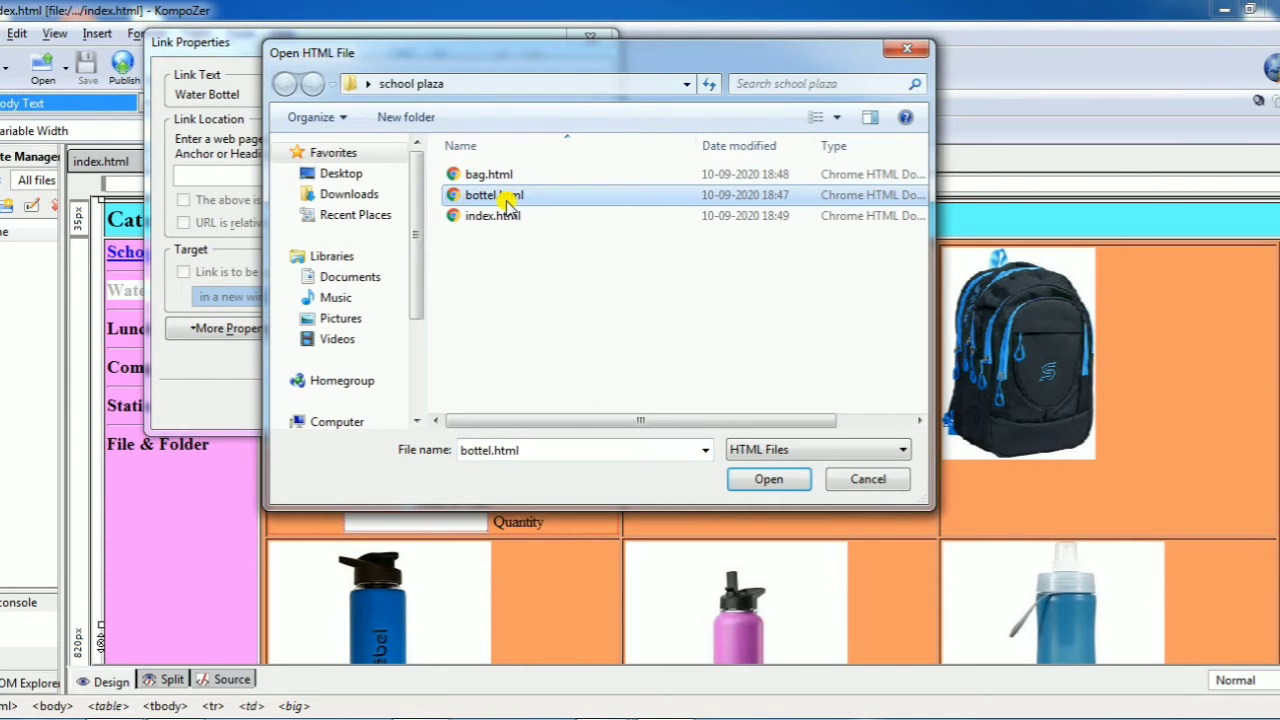
click(769, 479)
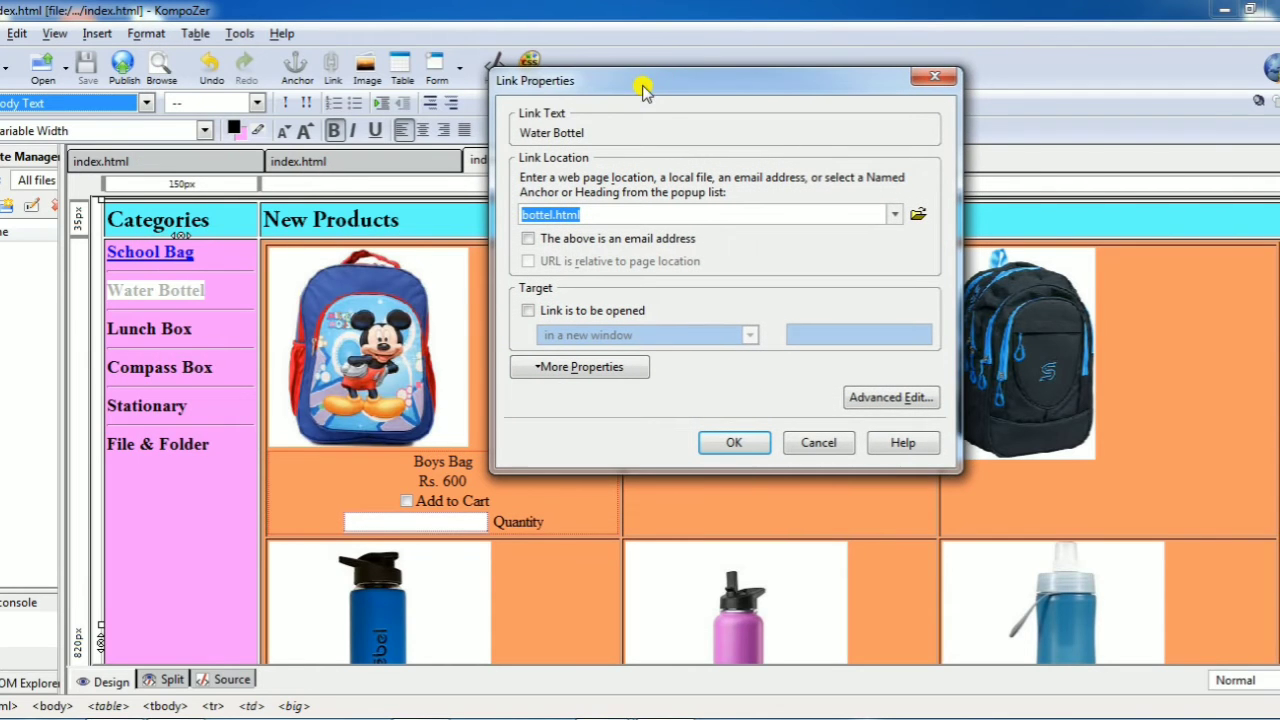
click(734, 443)
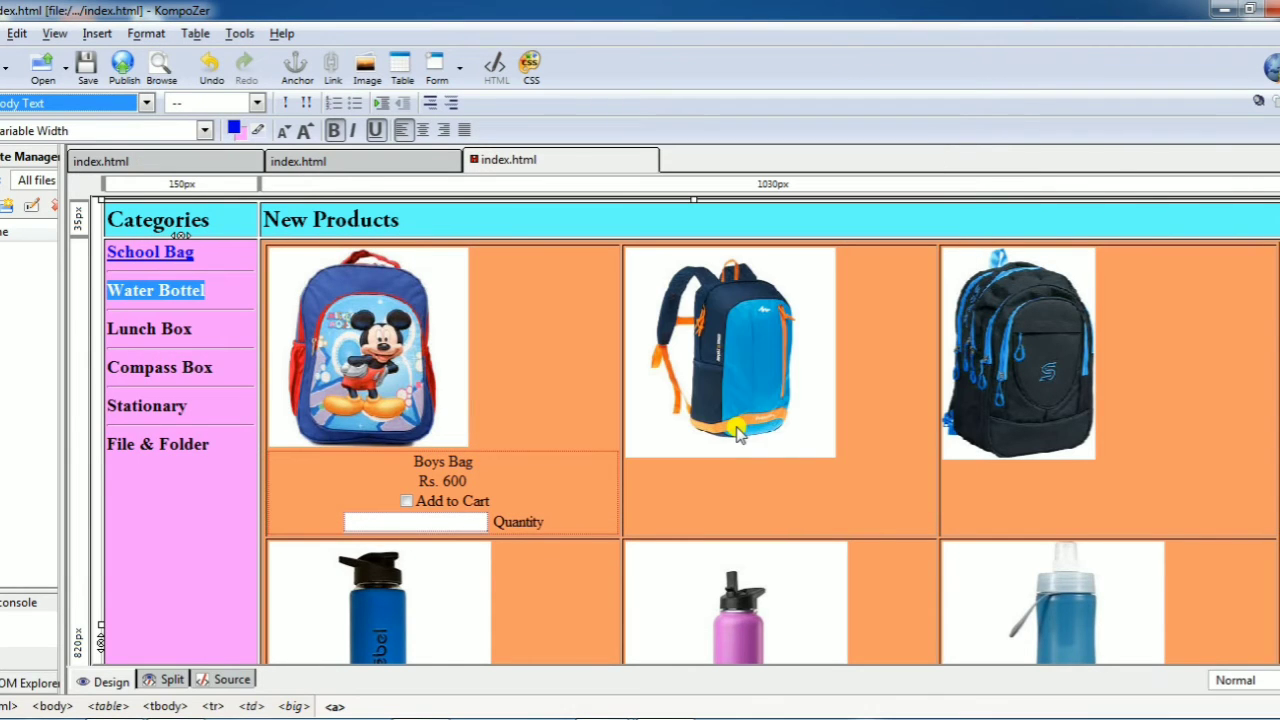
click(221, 289)
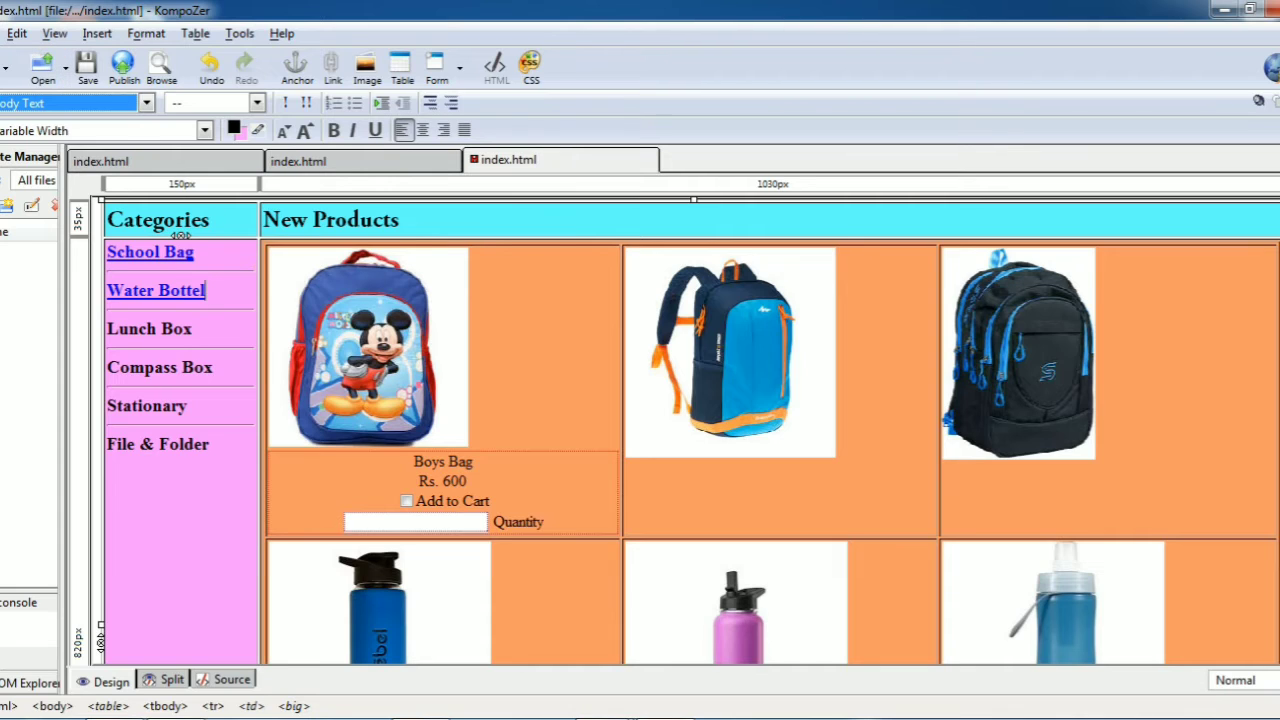
click(4, 33)
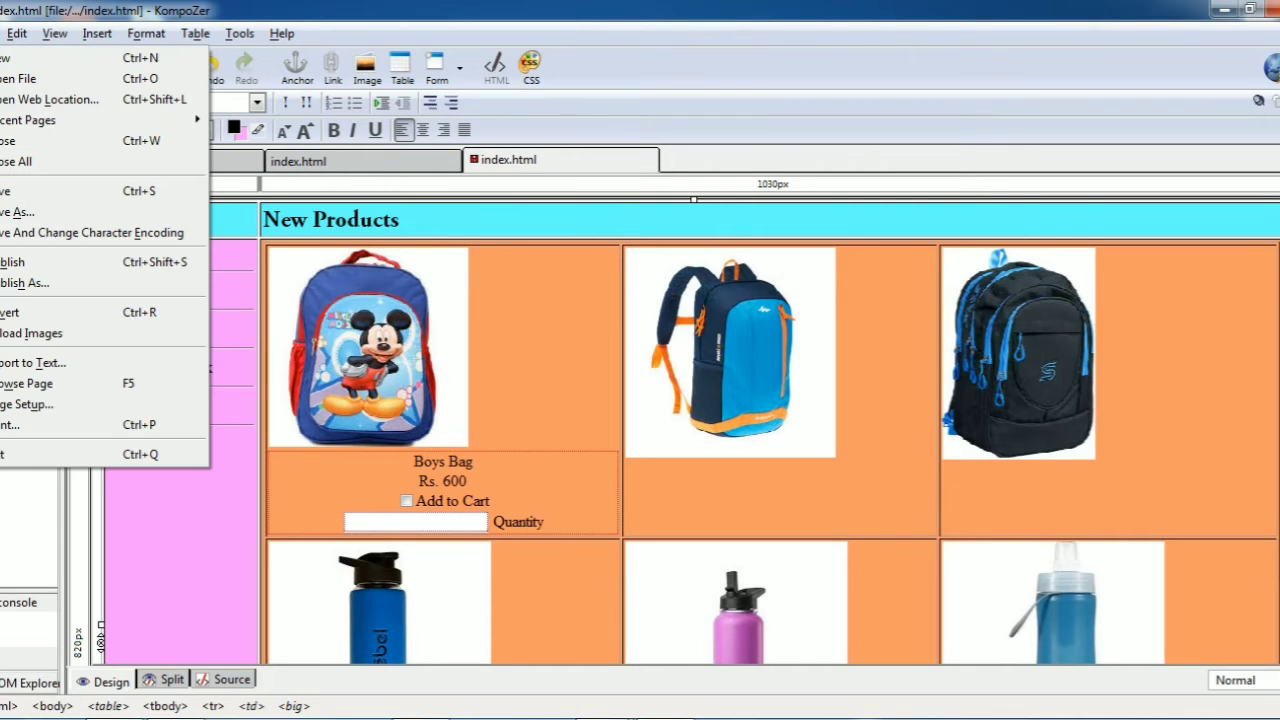
click(8, 192)
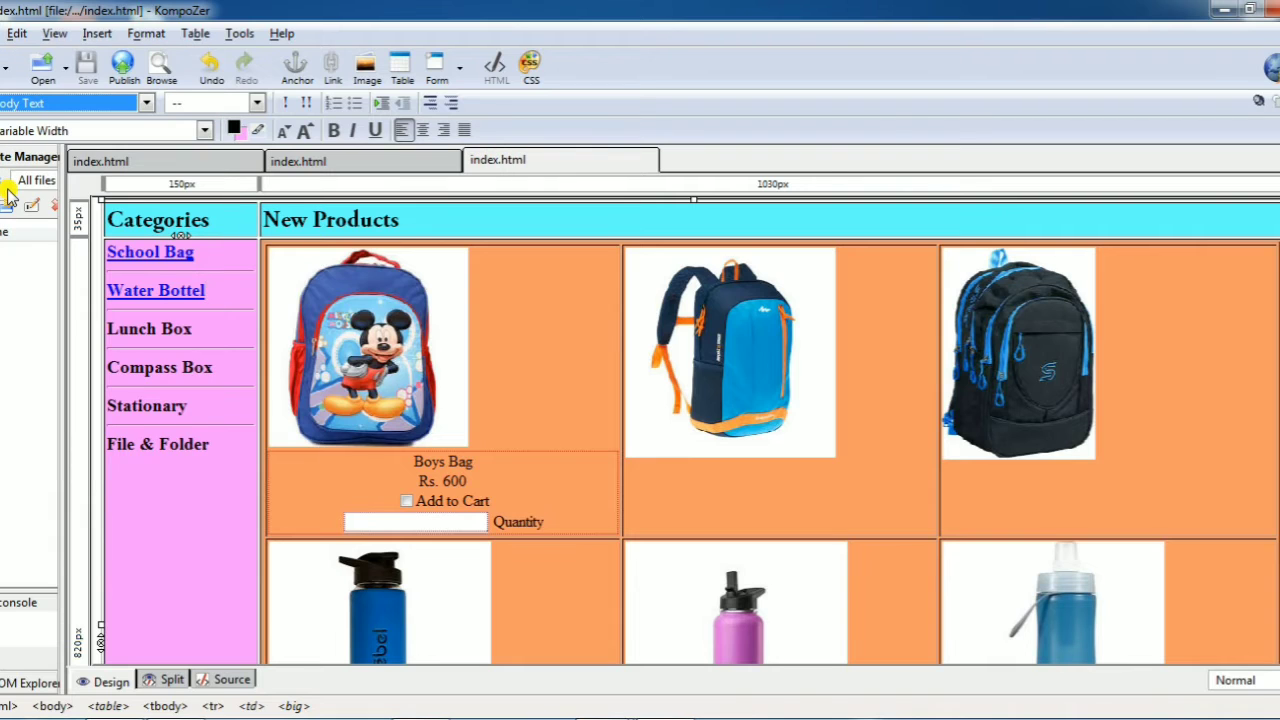
- Preview index.html in a maximized Chrome window and follow the Water Bottel link to check the bottle page
click(172, 78)
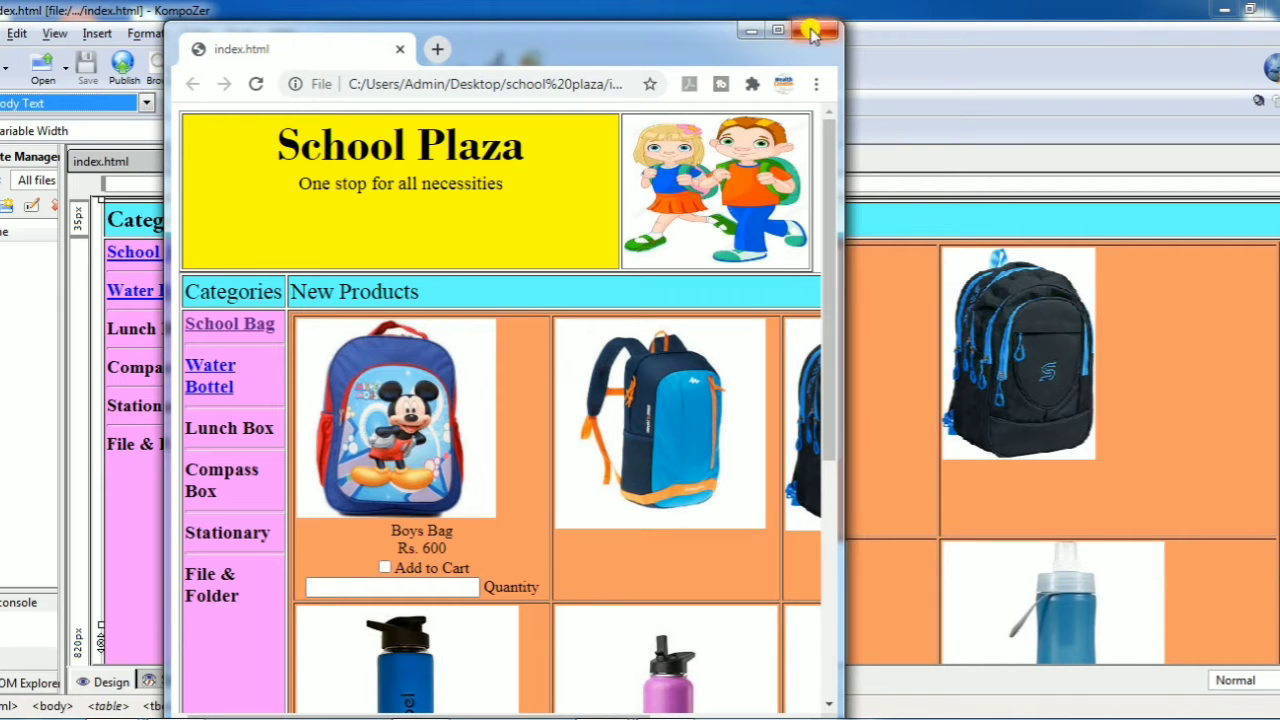
click(776, 33)
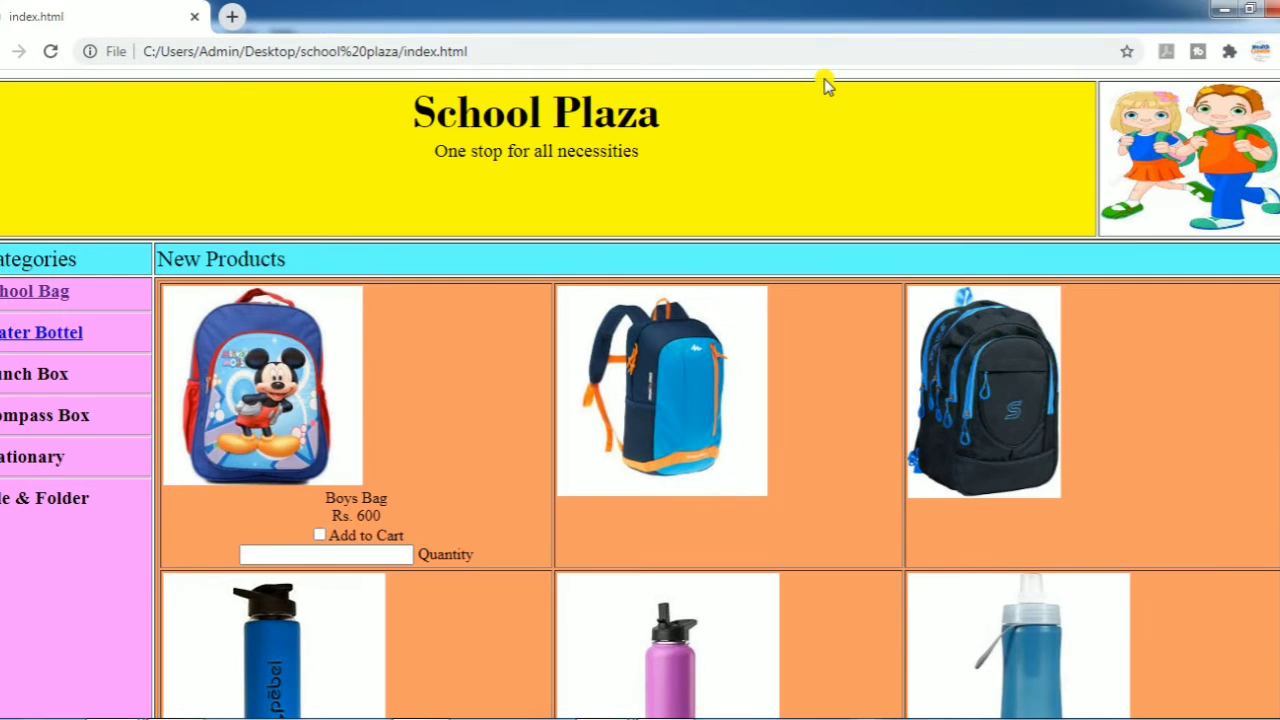
click(16, 338)
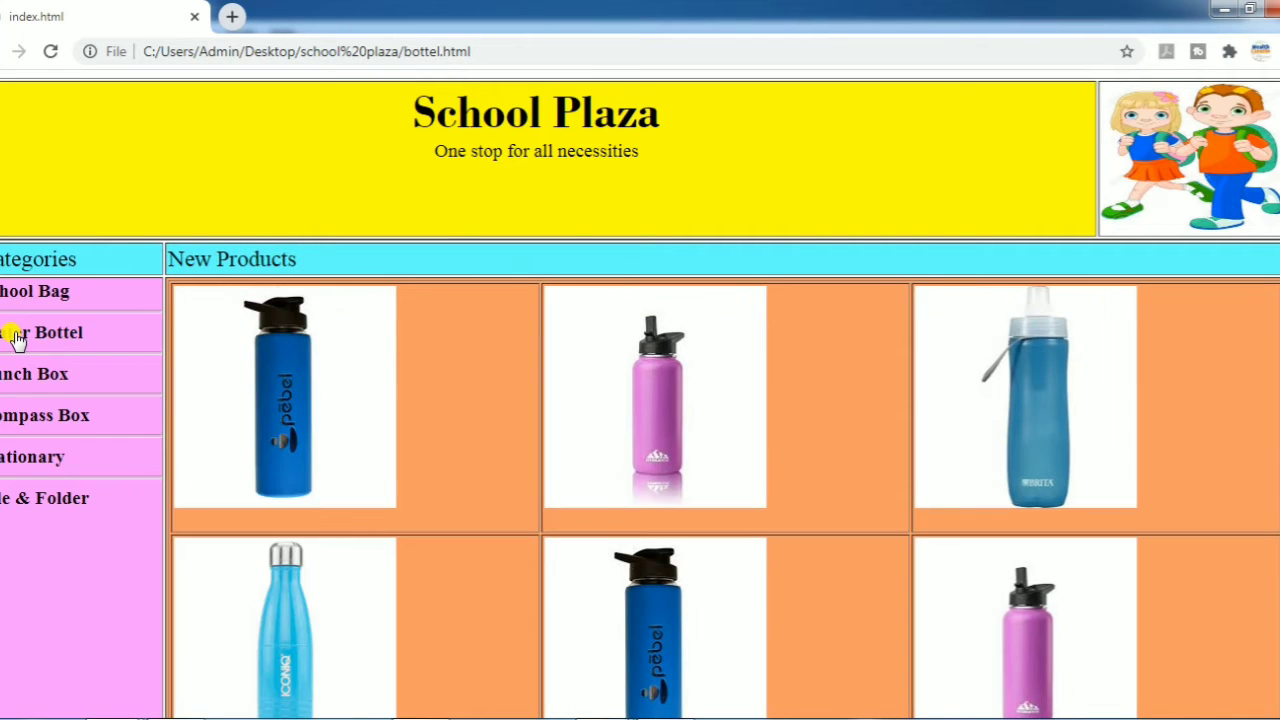